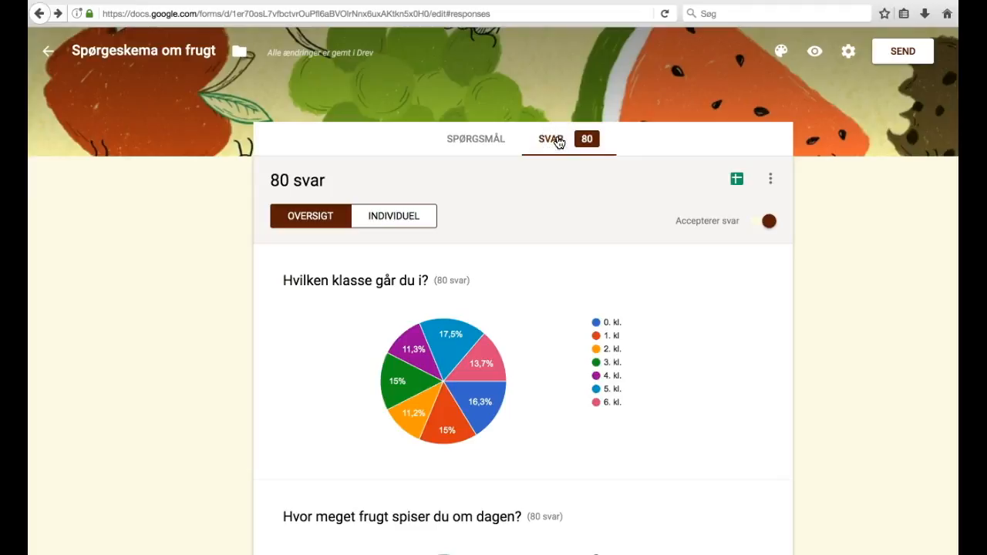
Review the form's response charts and create a new response spreadsheet named Spørgeskema om frugt (svar)
{"action": "scroll", "coordinate": [507, 362], "scroll_direction": "down", "scroll_amount": 3}
{"action": "scroll", "coordinate": [506, 362], "scroll_direction": "down", "scroll_amount": 5}
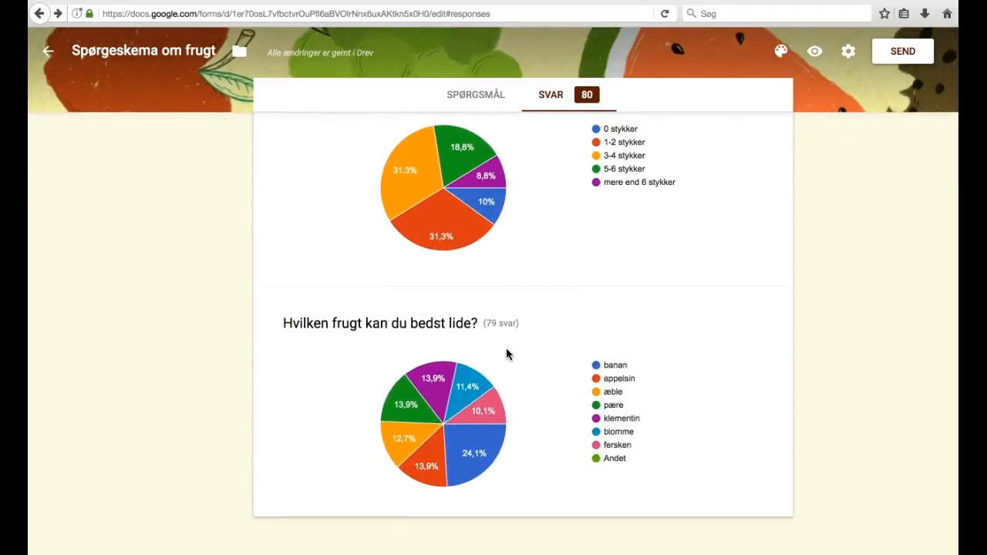
{"action": "scroll", "coordinate": [507, 354], "scroll_direction": "up", "scroll_amount": 10}
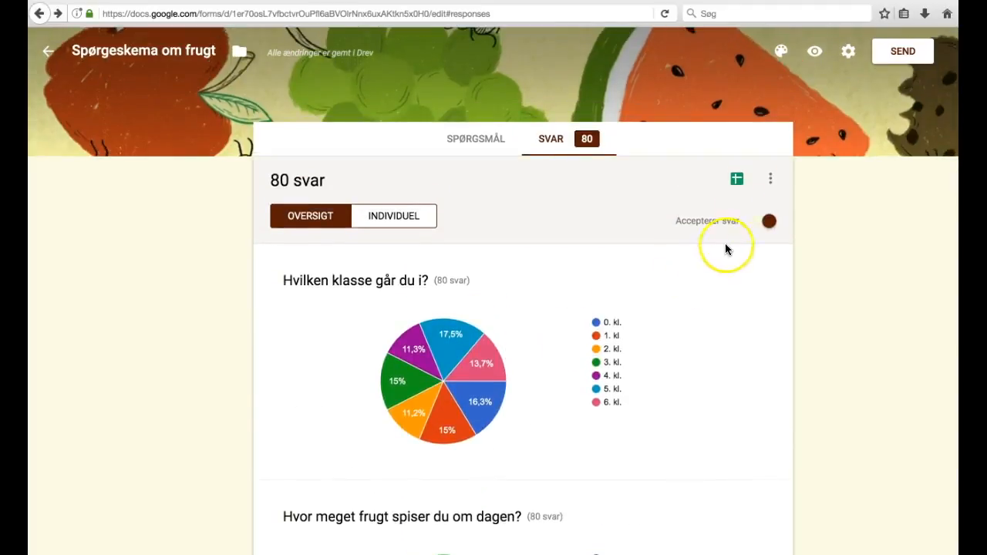
{"action": "left_click", "coordinate": [737, 182]}
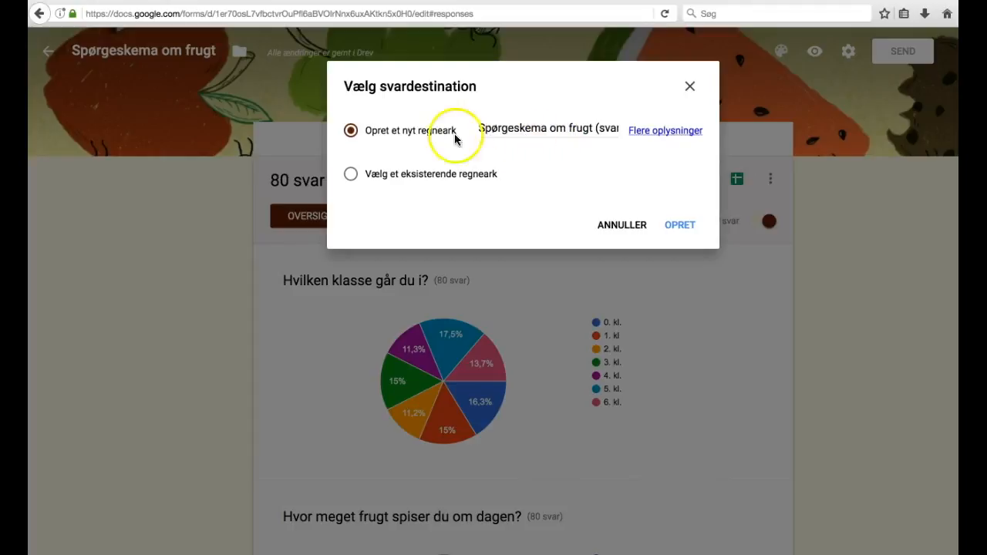
{"action": "left_click", "coordinate": [678, 226]}
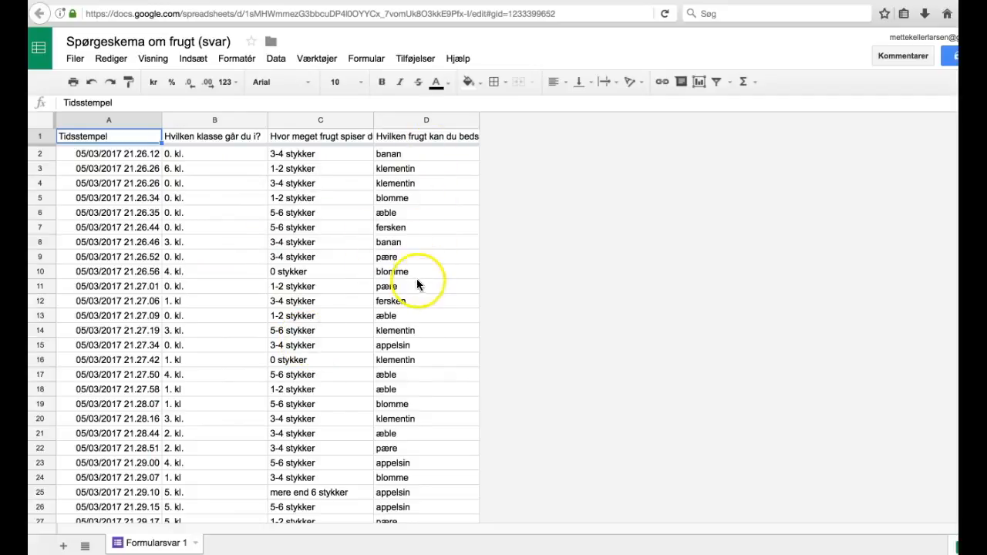
Sort the response sheet A → Z by the class column "Hvilken klasse går du i?" and check the order
{"action": "left_click", "coordinate": [261, 121]}
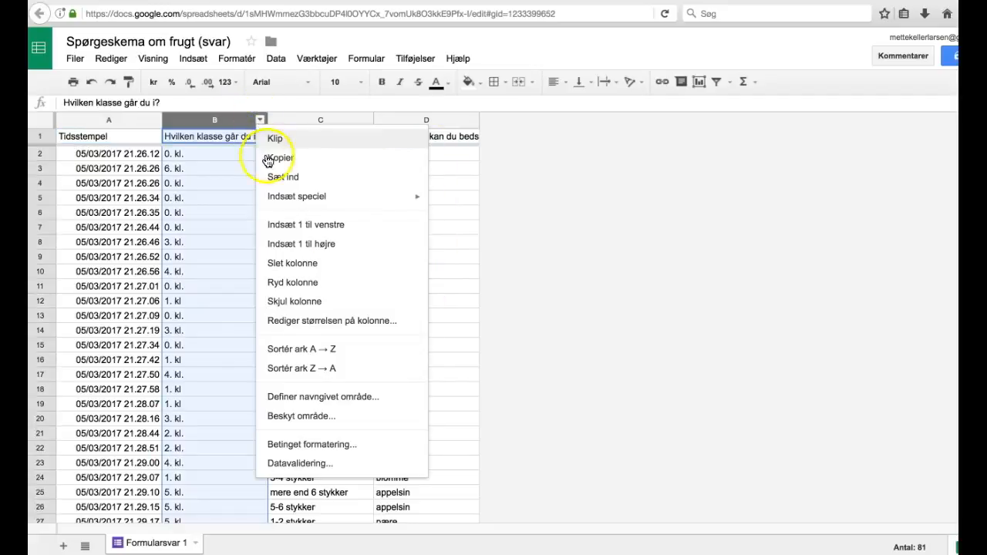
{"action": "left_click", "coordinate": [291, 353]}
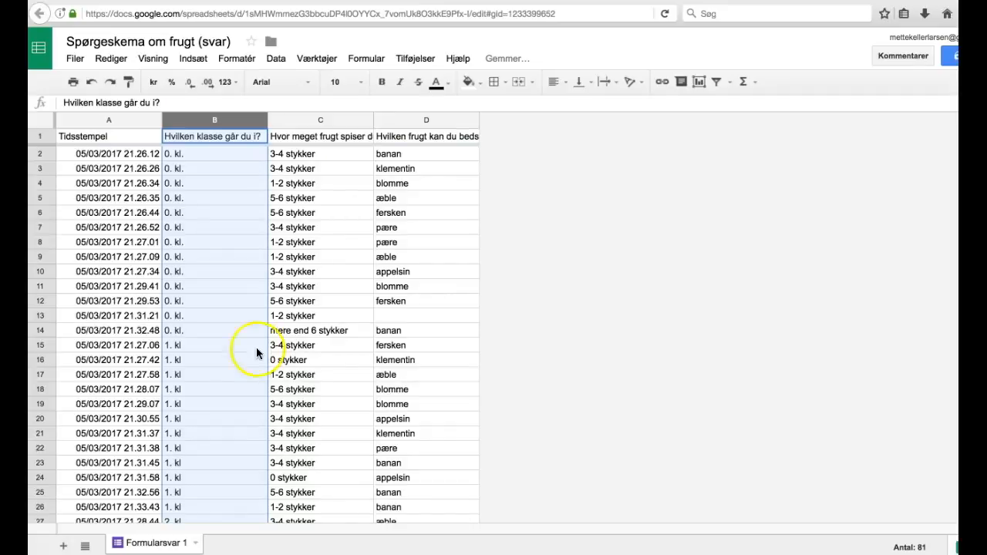
{"action": "scroll", "coordinate": [217, 287], "scroll_direction": "down", "scroll_amount": 3}
{"action": "scroll", "coordinate": [216, 291], "scroll_direction": "down", "scroll_amount": 2}
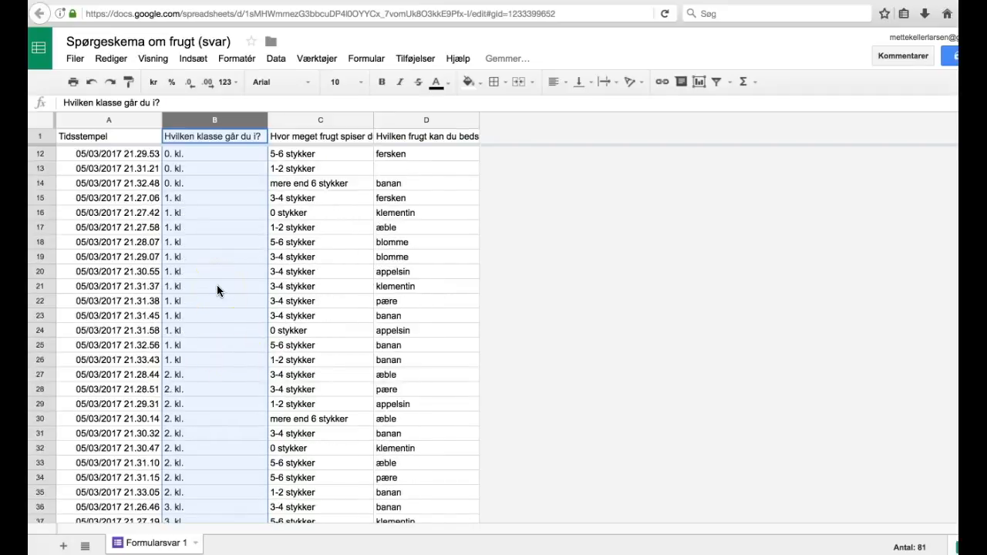
{"action": "scroll", "coordinate": [216, 291], "scroll_direction": "up", "scroll_amount": 5}
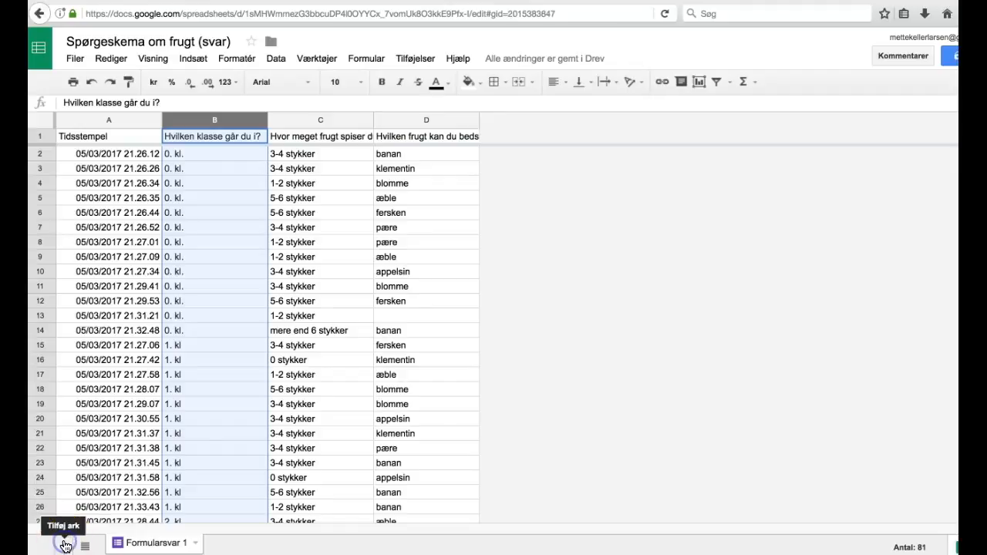
Add a new sheet and list the classes 0. kl. through 6. kl. in cells A2 to A8
{"action": "left_click", "coordinate": [66, 546]}
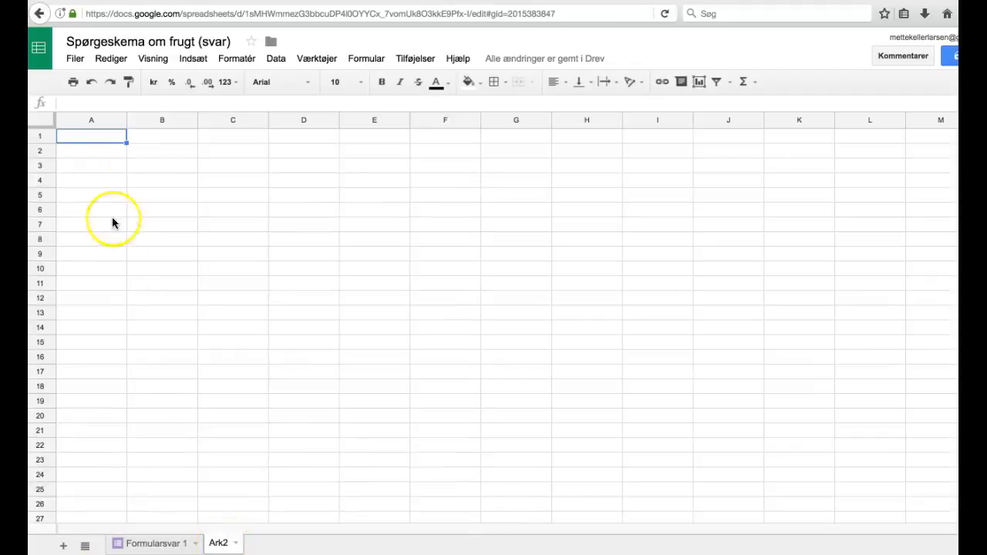
{"action": "left_click", "coordinate": [109, 153]}
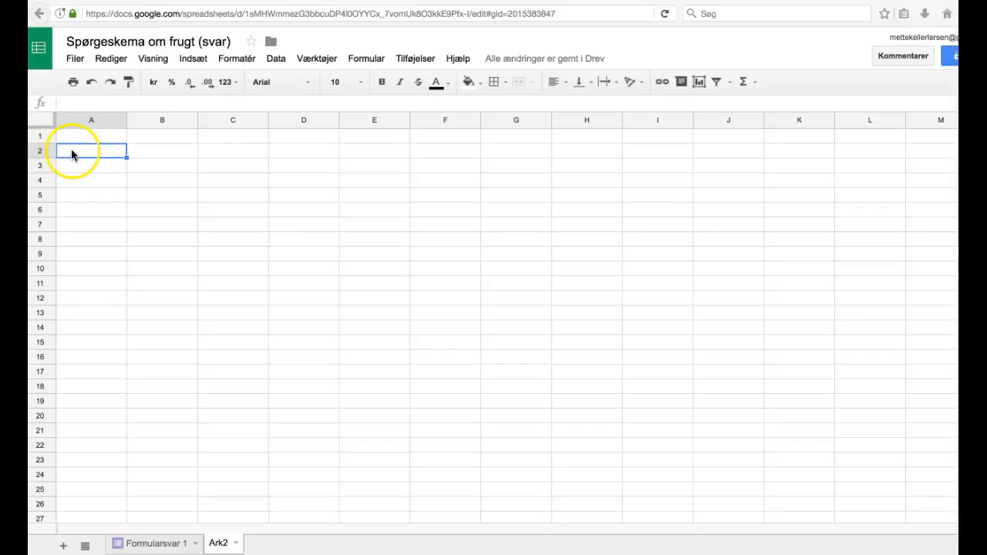
{"action": "type", "text": "0. kl."}
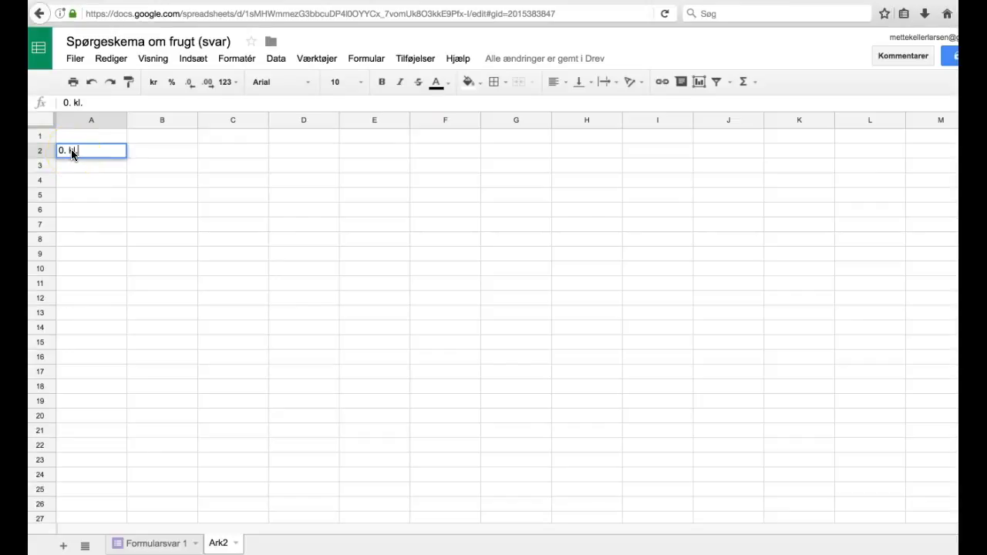
{"action": "key", "text": "Return"}
{"action": "type", "text": "1. kl."}
{"action": "key", "text": "Return"}
{"action": "type", "text": "2"}
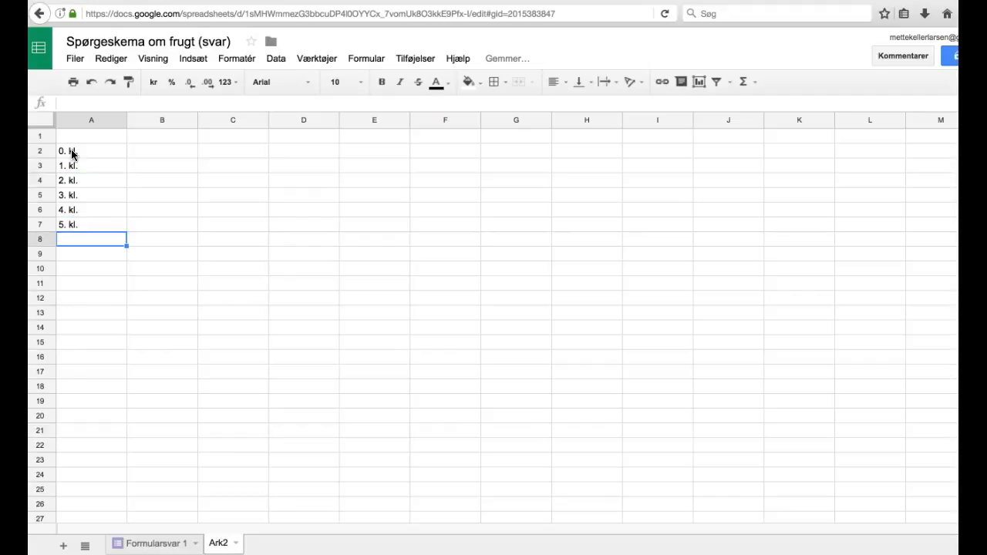
{"action": "type", "text": "6. kl."}
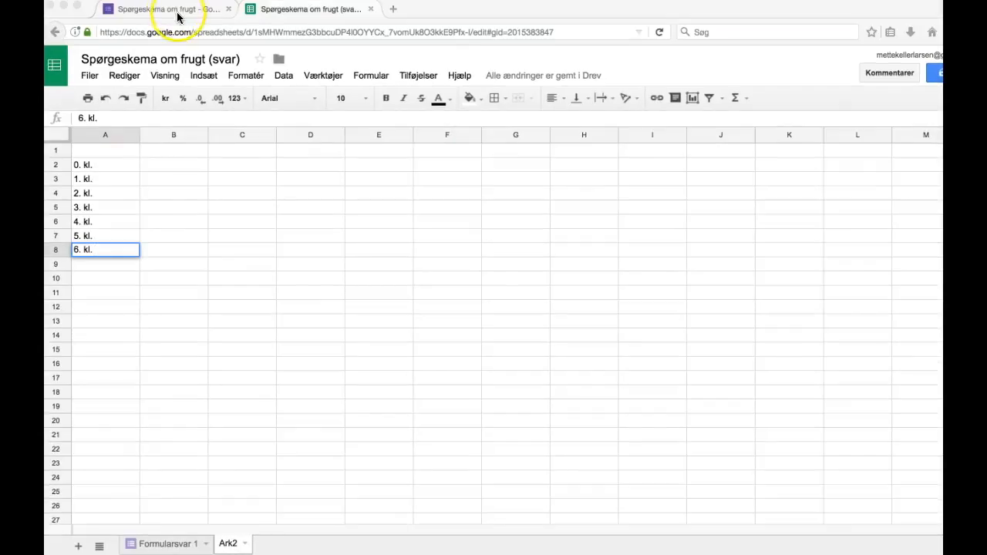
Copy the answer option "0 stykker" from the form's daily fruit question into cell B1 of the new sheet
{"action": "left_click", "coordinate": [179, 11]}
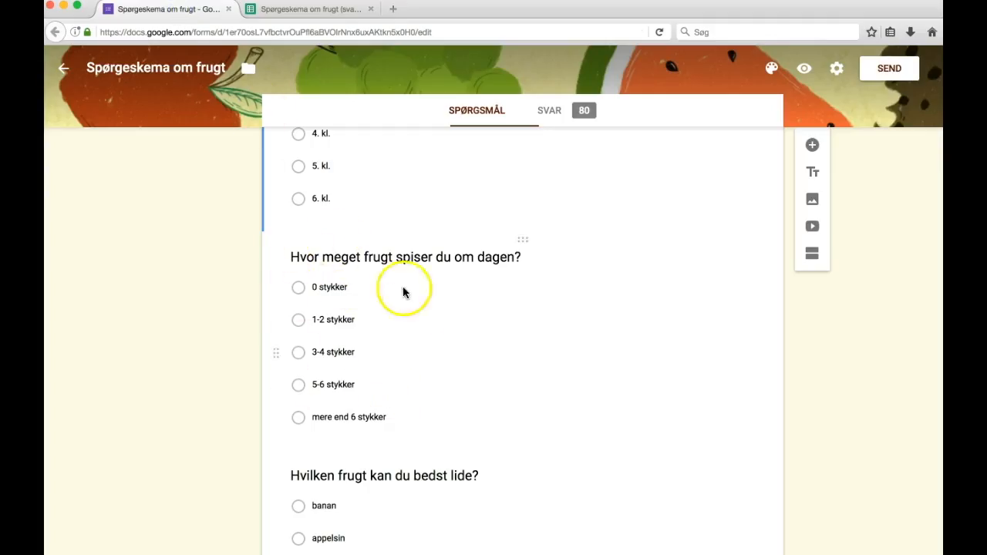
{"action": "left_click", "coordinate": [317, 287]}
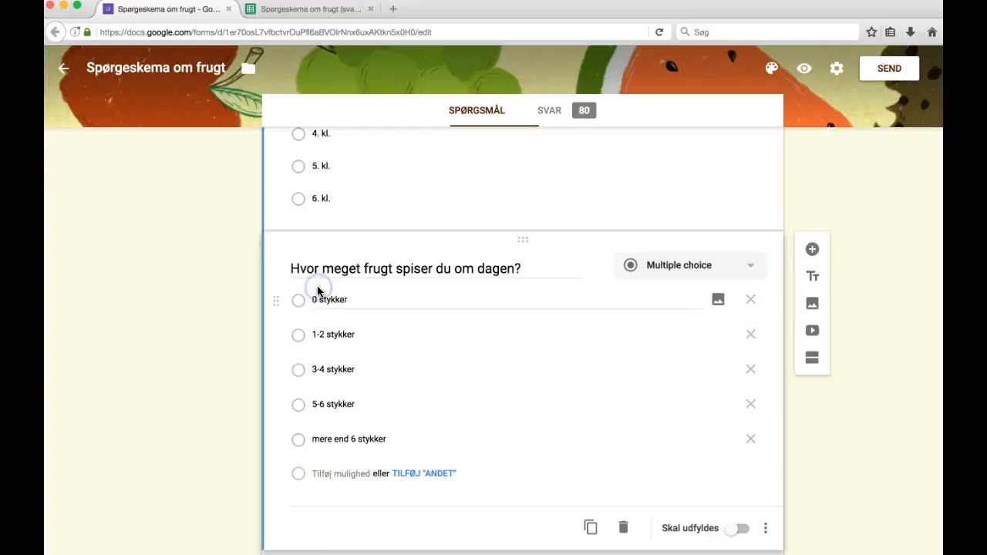
{"action": "left_click_drag", "start_coordinate": [314, 300], "coordinate": [343, 299]}
{"action": "key", "text": "ctrl+c"}
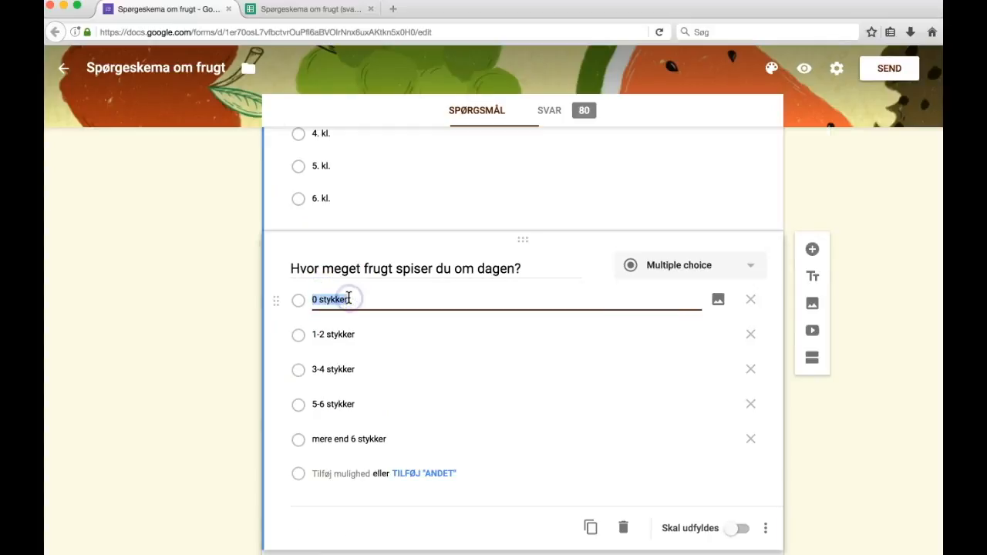
{"action": "left_click", "coordinate": [344, 9]}
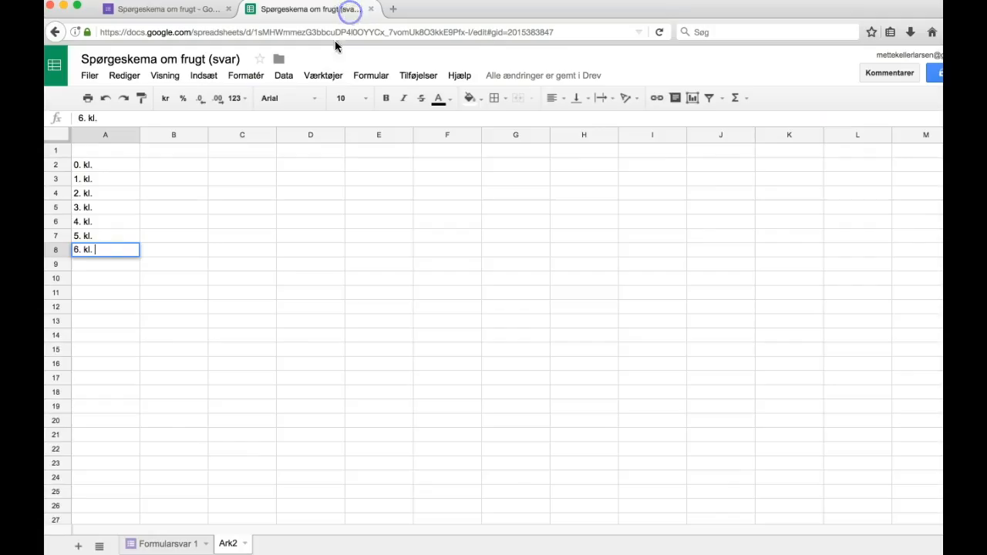
{"action": "left_click", "coordinate": [184, 150]}
{"action": "key", "text": "ctrl+v"}
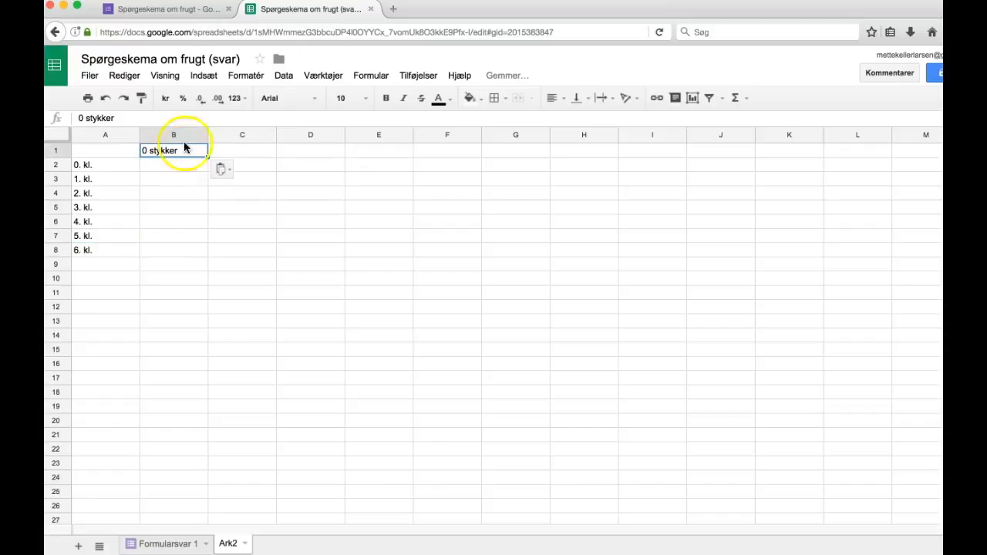
Fill C1 to F1 with the form's remaining amount options: 1-2 stykker, 3-4 stykker, 5-6 stykker and mere end 6 stykker
{"action": "left_click", "coordinate": [193, 10]}
{"action": "double_click", "coordinate": [340, 336]}
{"action": "triple_click", "coordinate": [339, 337]}
{"action": "key", "text": "super+c"}
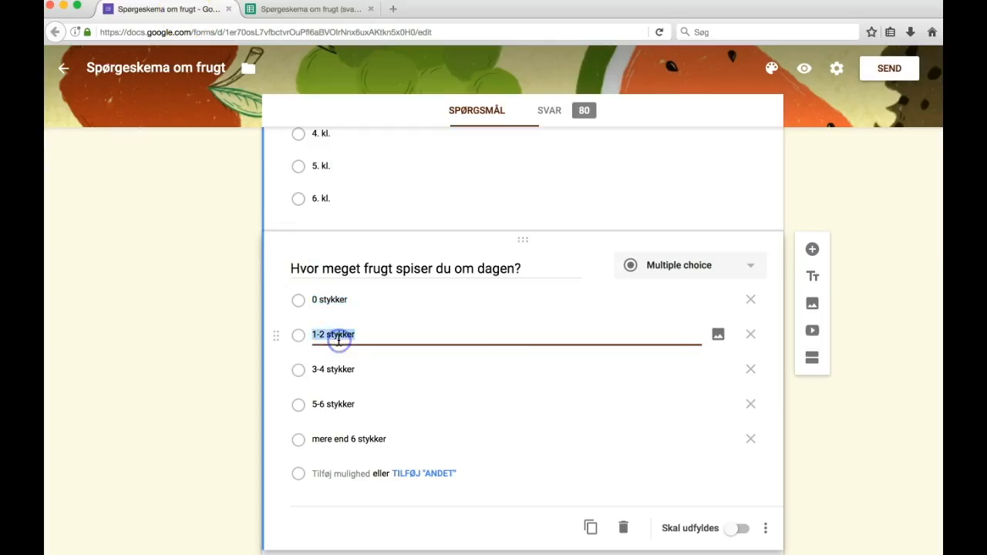
{"action": "left_click", "coordinate": [295, 11]}
{"action": "left_click", "coordinate": [239, 151]}
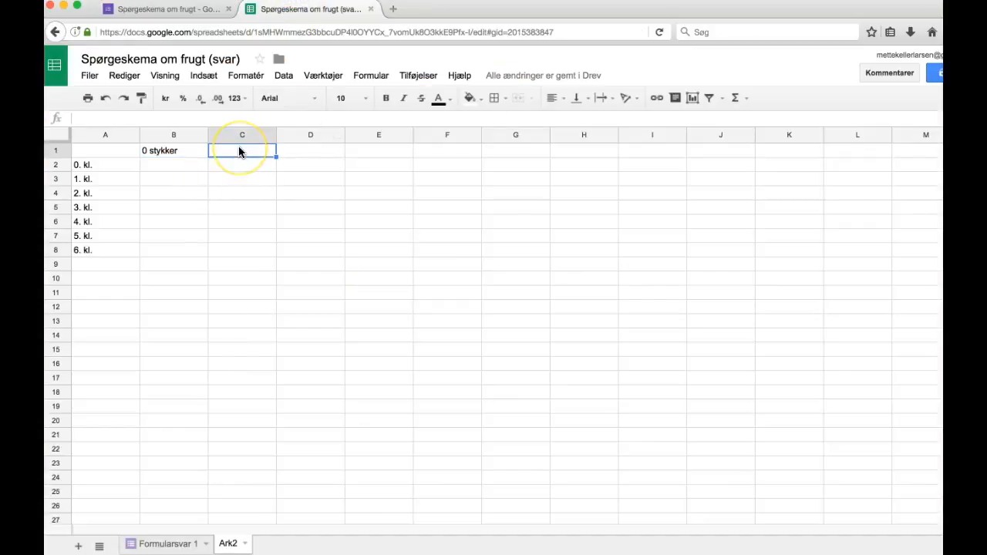
{"action": "key", "text": "super+v"}
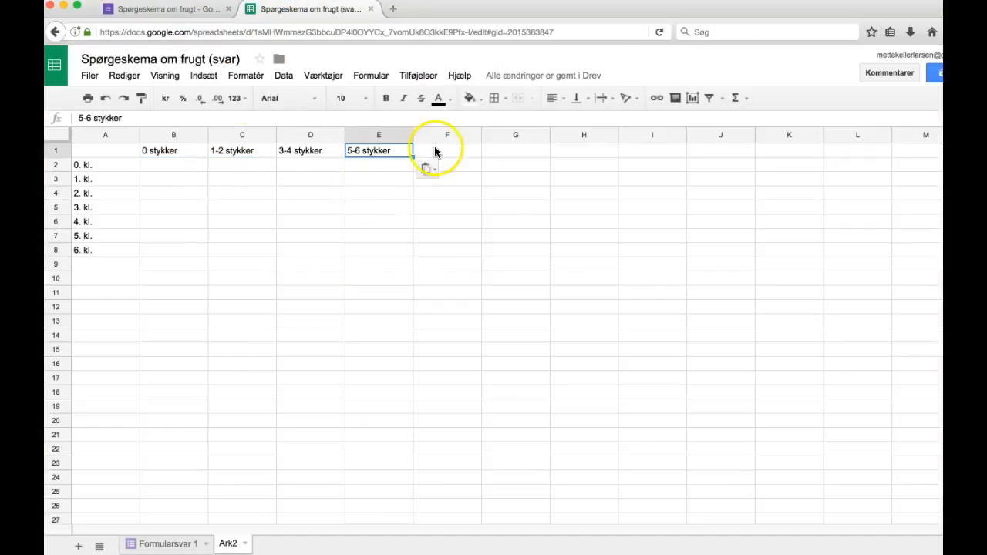
{"action": "left_click", "coordinate": [434, 152]}
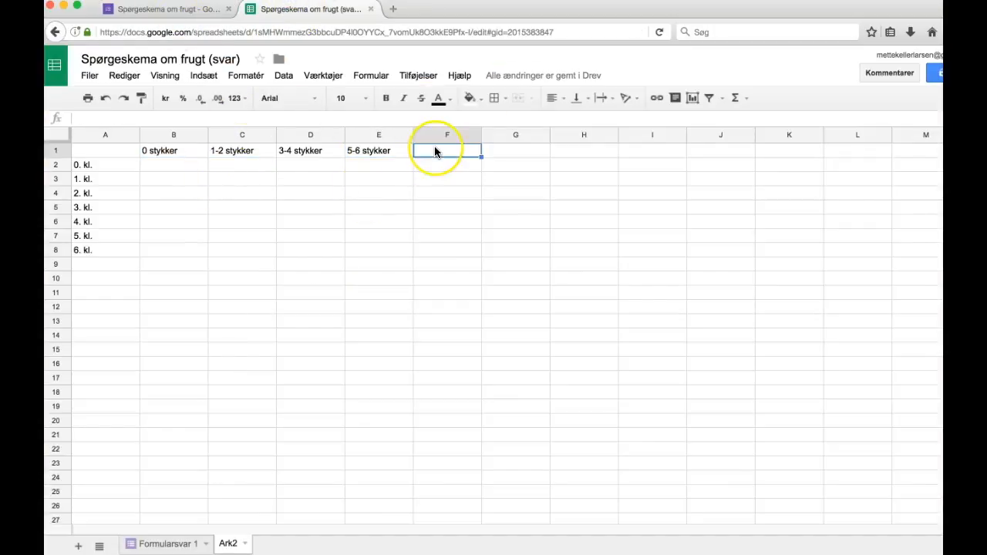
{"action": "type", "text": "mere end 6 stykker"}
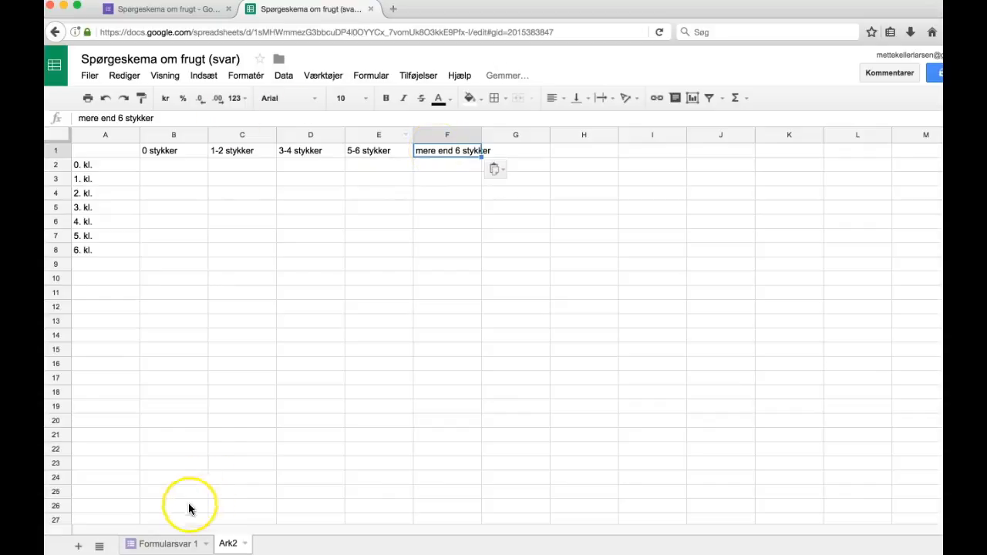
{"action": "left_click", "coordinate": [447, 307]}
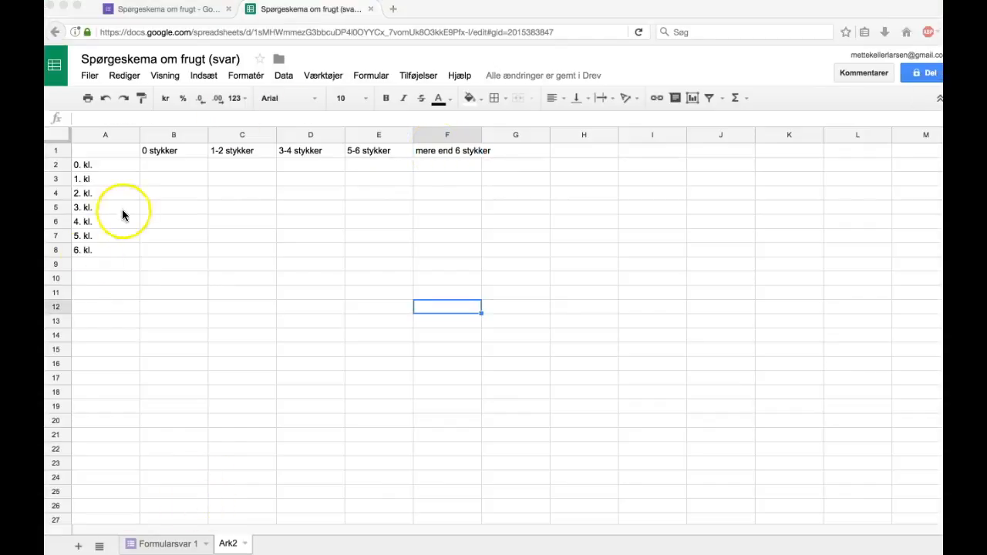
Start a COUNTIFS formula in B2 with column B of the Formularsvar 1 sheet as the first criteria range
{"action": "left_click", "coordinate": [177, 166]}
{"action": "left_click", "coordinate": [177, 167]}
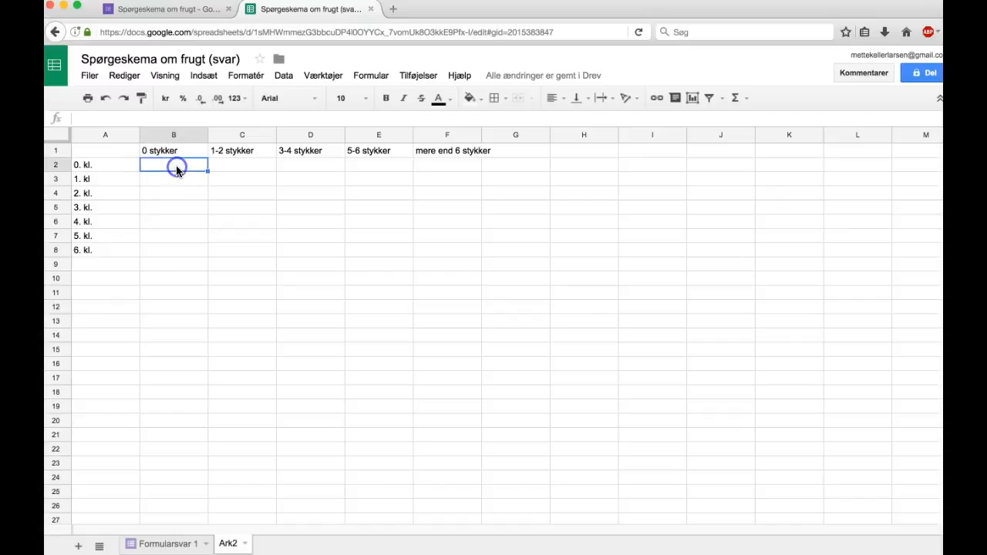
{"action": "type", "text": "="}
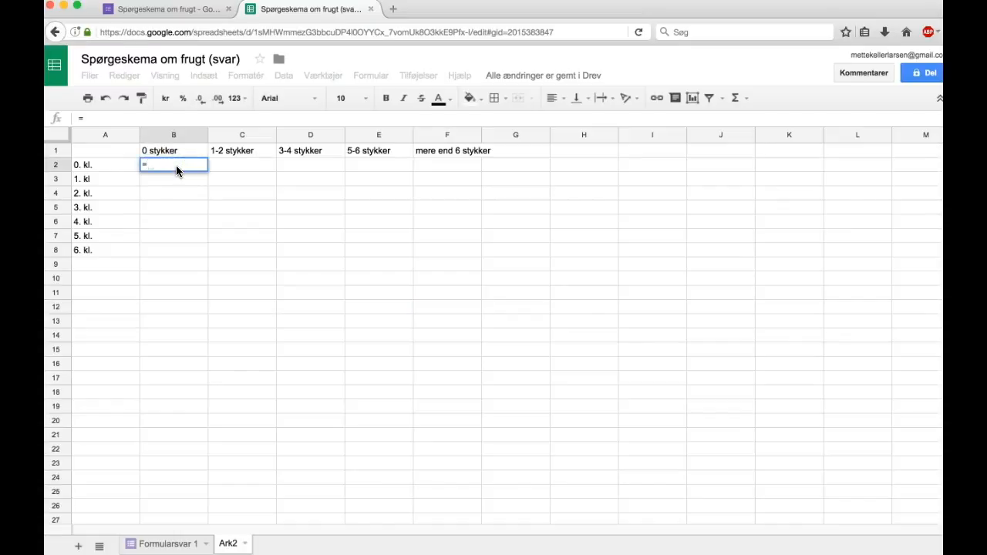
{"action": "type", "text": "countifs"}
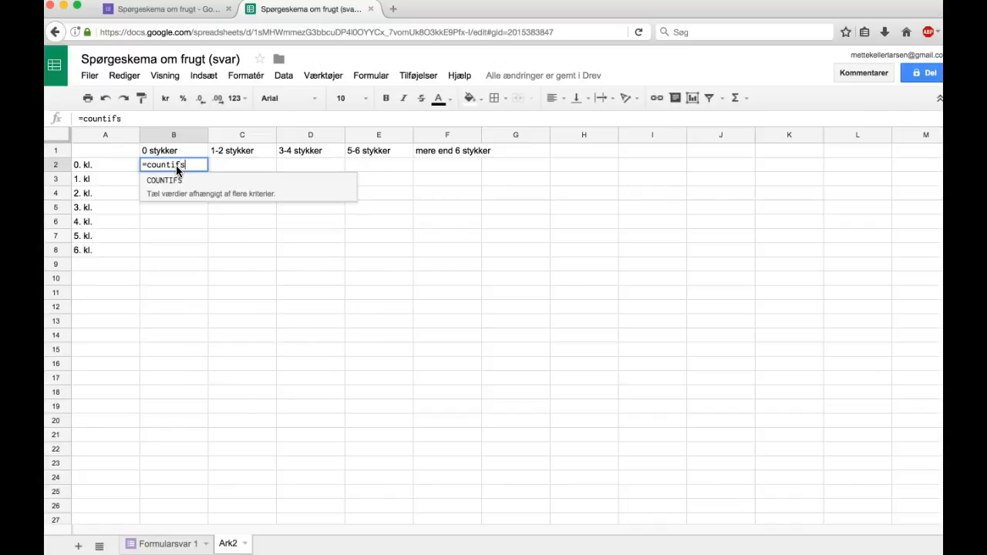
{"action": "type", "text": "("}
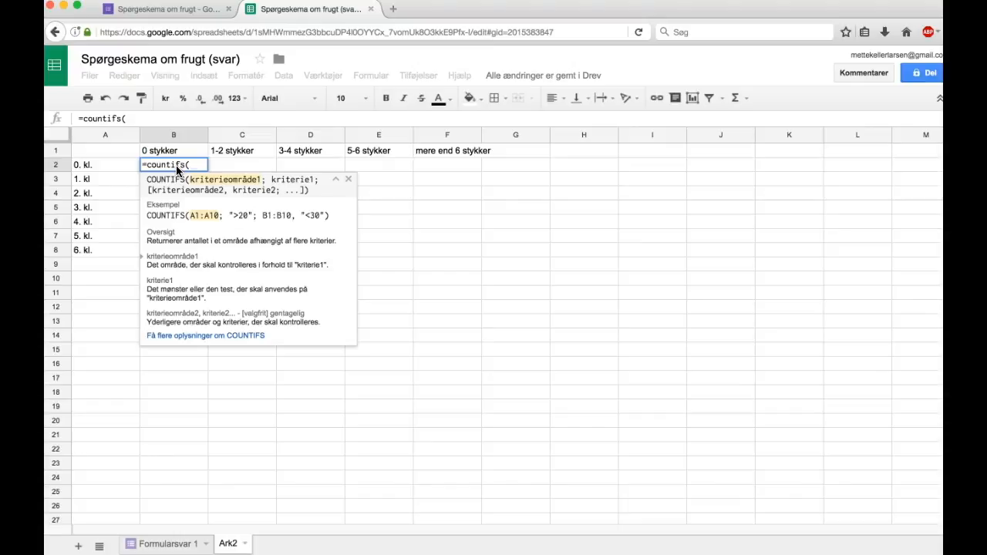
{"action": "left_click", "coordinate": [170, 544]}
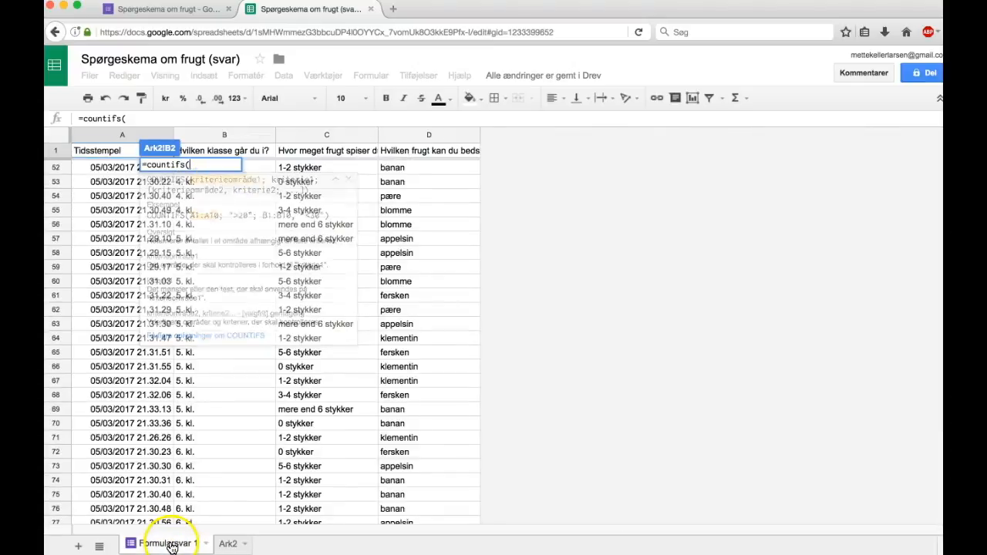
{"action": "left_click", "coordinate": [239, 138]}
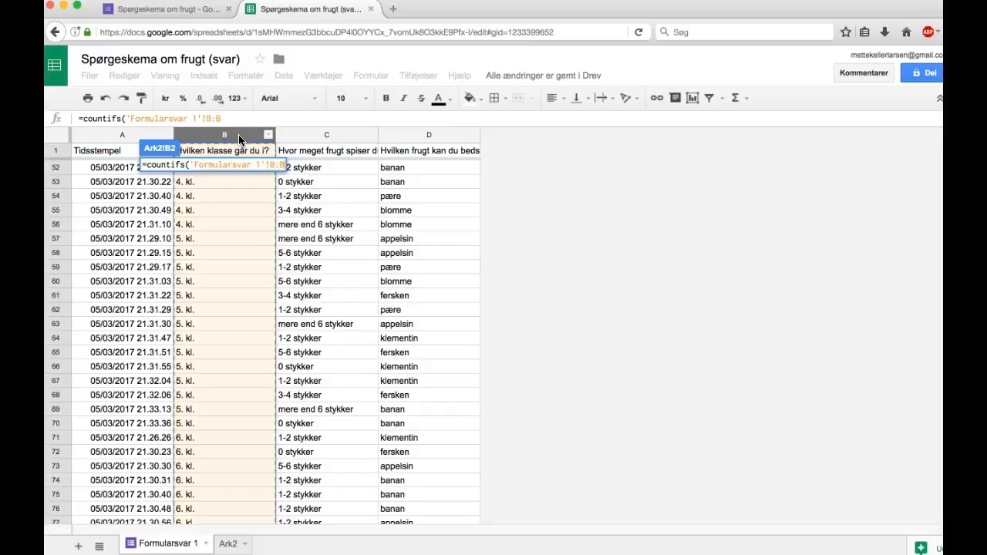
{"action": "type", "text": ";"}
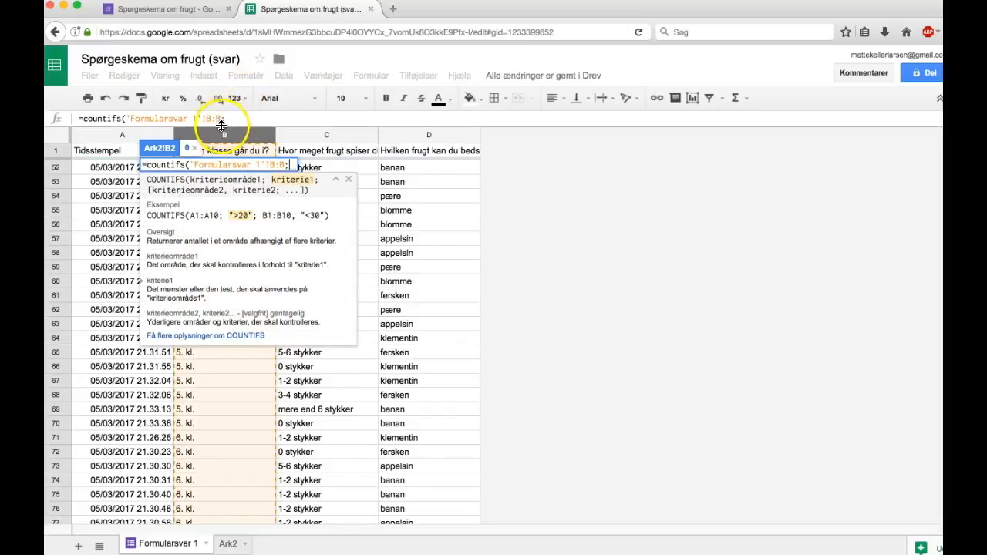
Use cell A2 on the Ark2 sheet as the first criterion of the COUNTIFS formula
{"action": "left_click", "coordinate": [230, 544]}
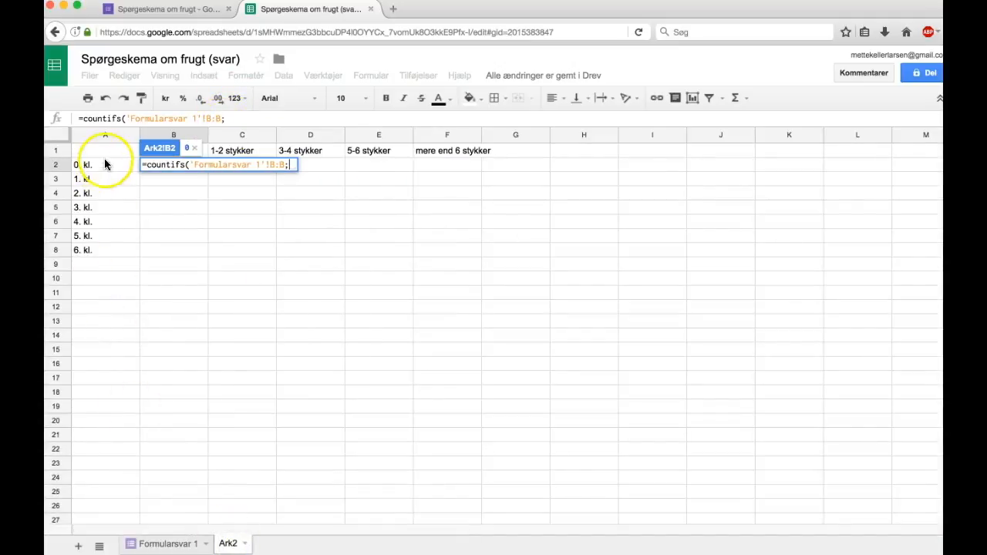
{"action": "left_click", "coordinate": [87, 169]}
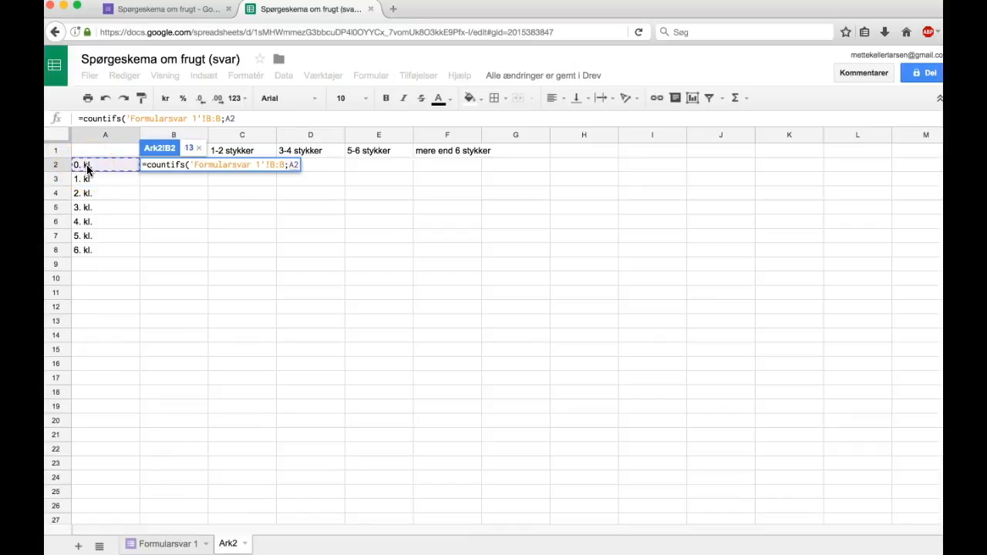
{"action": "type", "text": ";"}
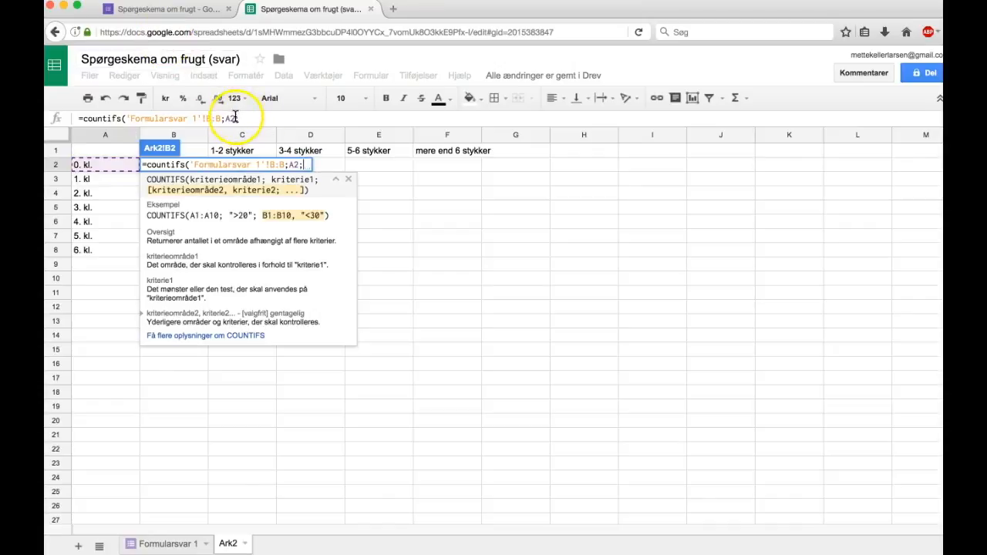
Add column C of the Formularsvar 1 sheet as the second criteria range of the COUNTIFS formula
{"action": "left_click", "coordinate": [182, 538]}
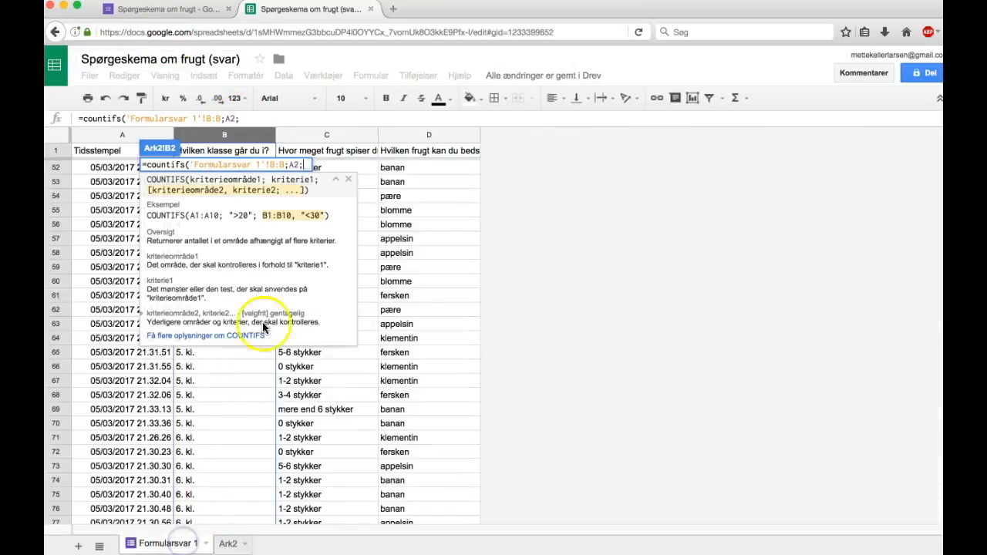
{"action": "left_click", "coordinate": [339, 137]}
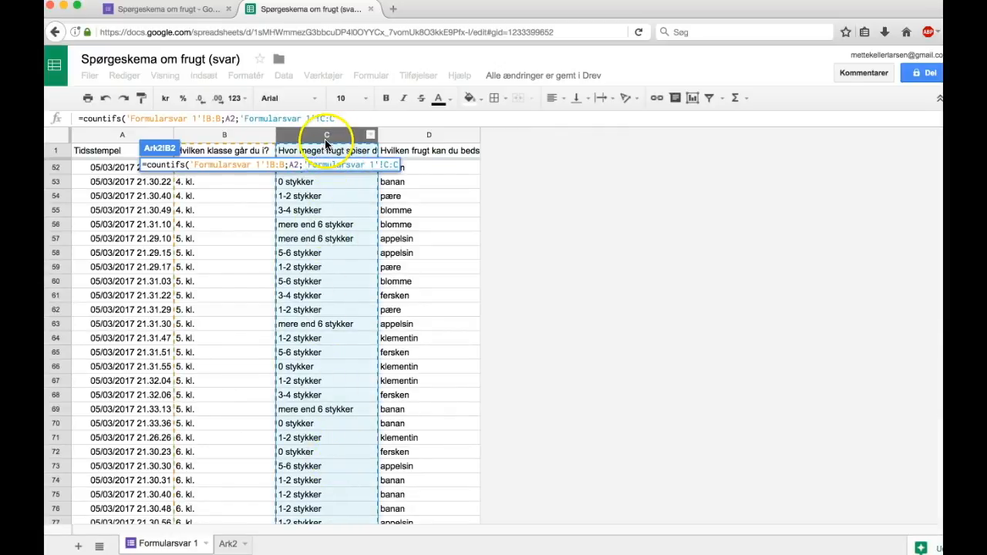
{"action": "left_click", "coordinate": [341, 119]}
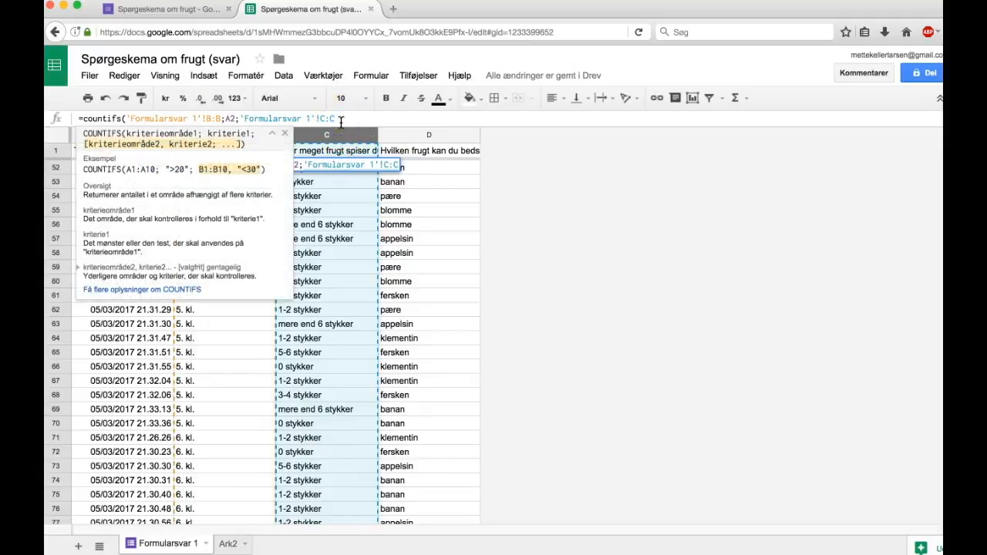
{"action": "type", "text": ";"}
{"action": "left_click", "coordinate": [337, 118]}
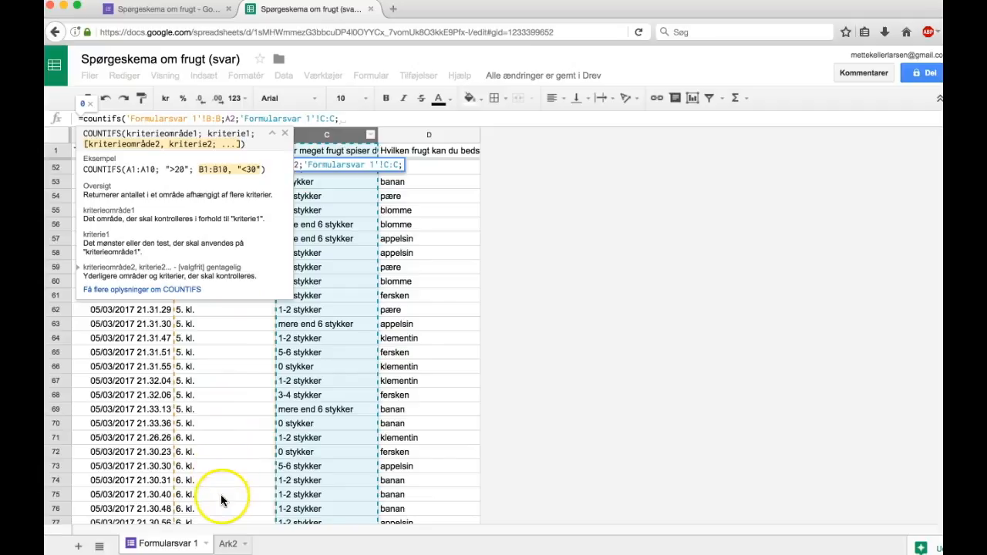
Use cell B1 on Ark2 as the second criterion and complete the COUNTIFS formula
{"action": "left_click", "coordinate": [230, 544]}
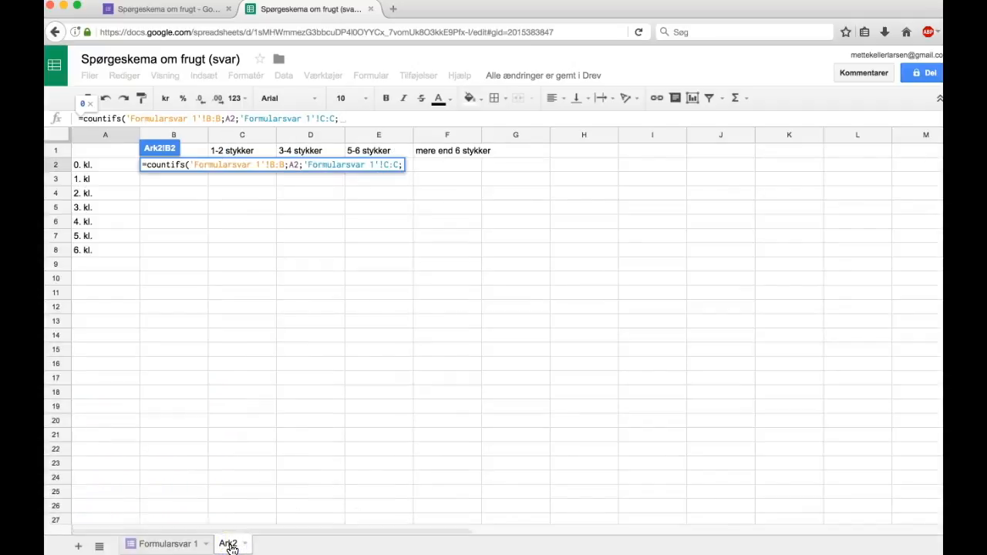
{"action": "left_click", "coordinate": [186, 151]}
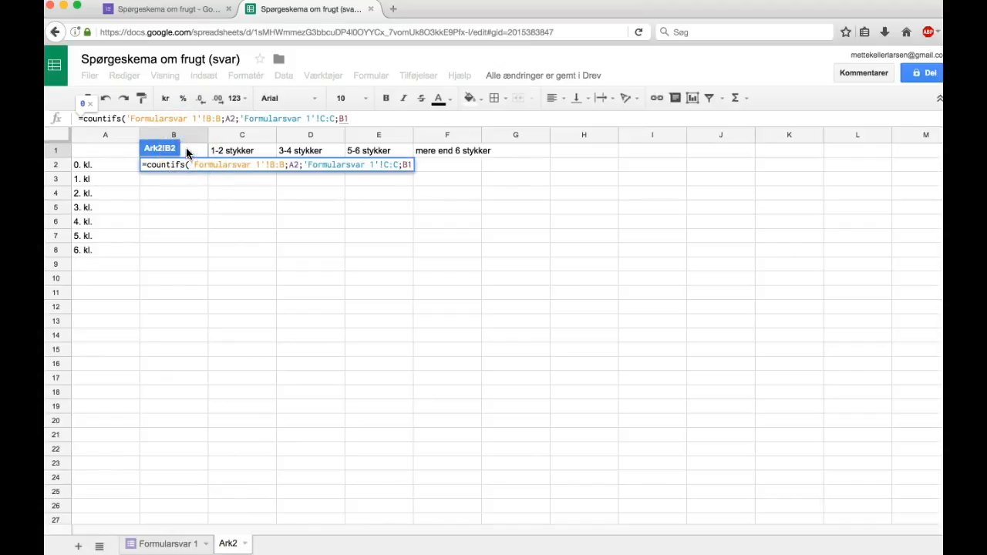
{"action": "type", "text": ")"}
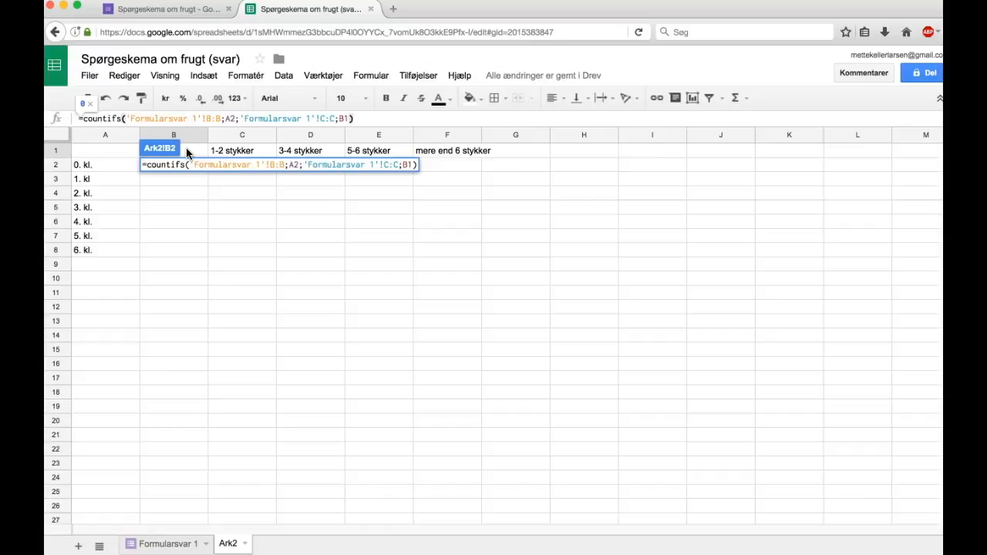
{"action": "key", "text": "Return"}
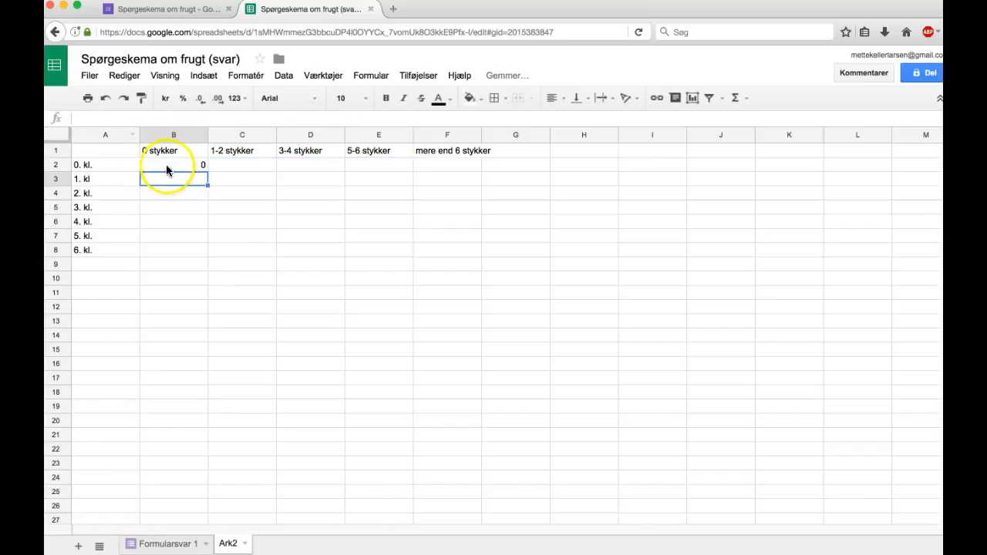
Review the cell references in the COUNTIFS formula in B2
{"action": "left_click", "coordinate": [199, 165]}
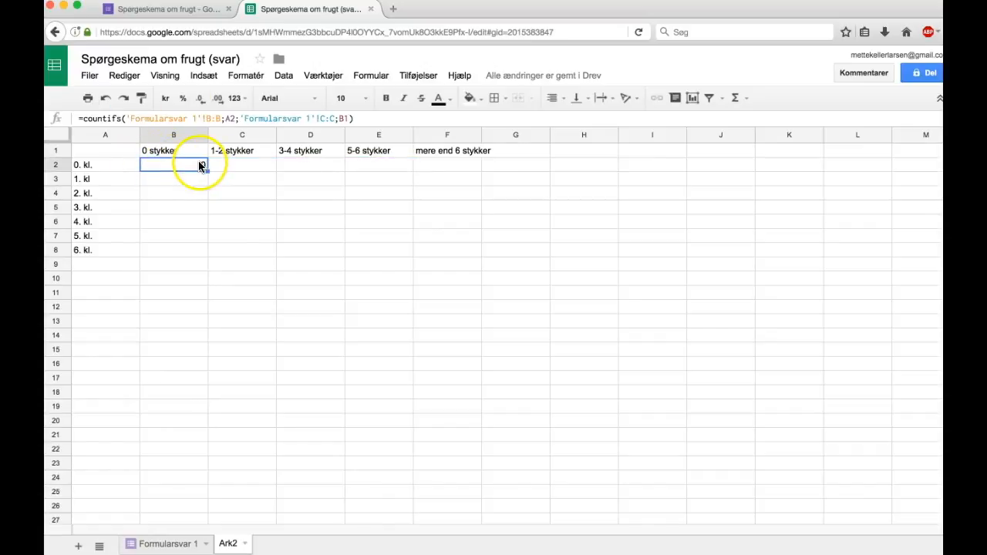
{"action": "left_click", "coordinate": [364, 118]}
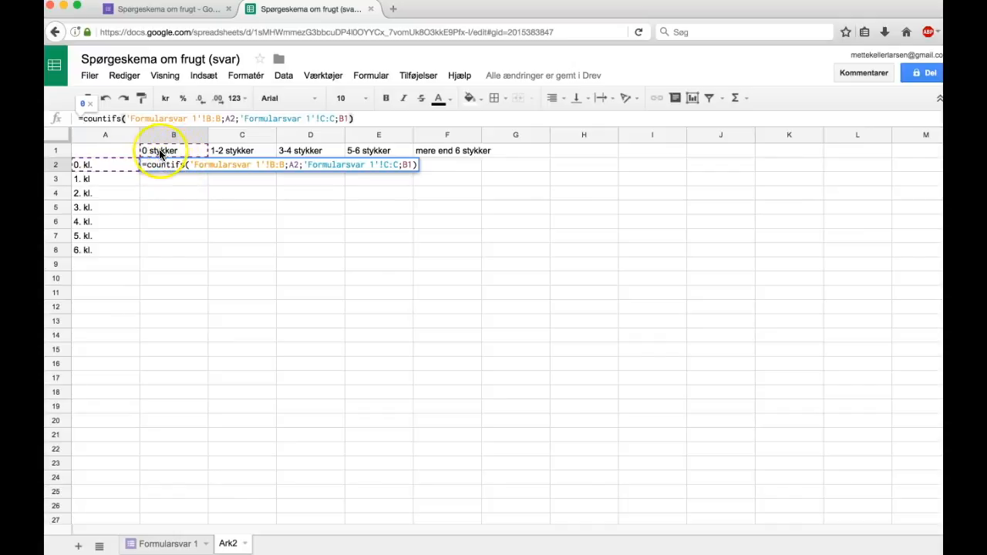
{"action": "key", "text": "Return"}
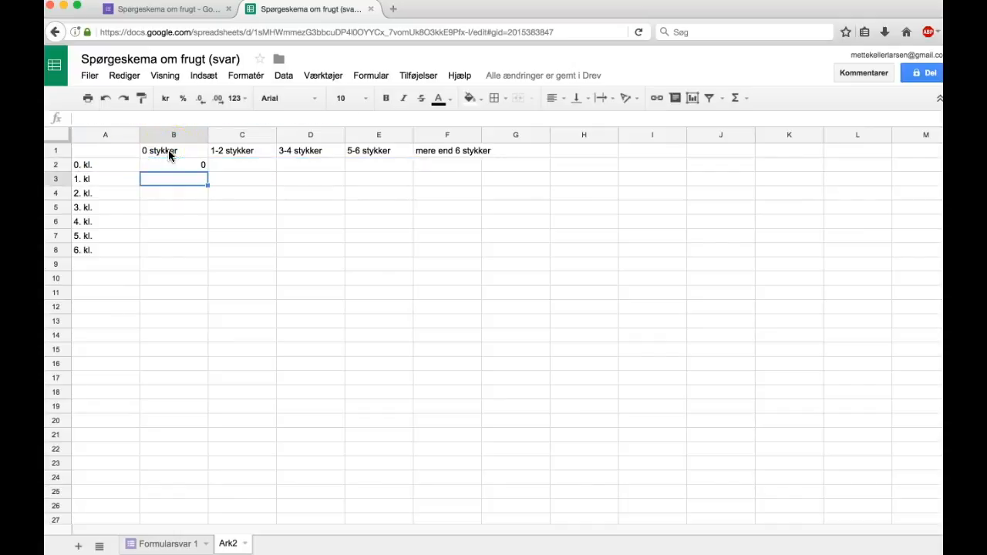
In B2's formula, lock the first criteria range as $B:$B and its criterion as $A2
{"action": "left_click", "coordinate": [166, 165]}
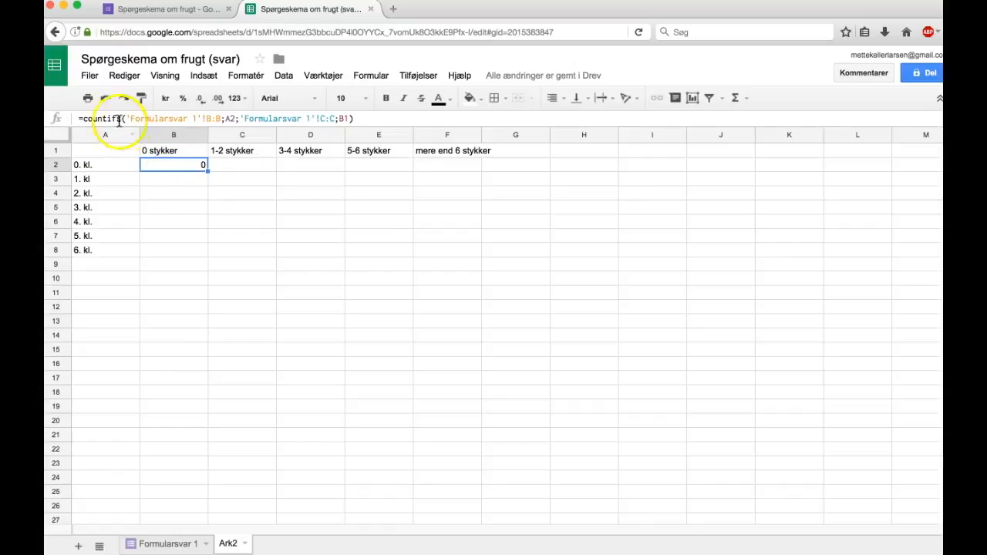
{"action": "left_click", "coordinate": [206, 118]}
{"action": "key", "text": "F4"}
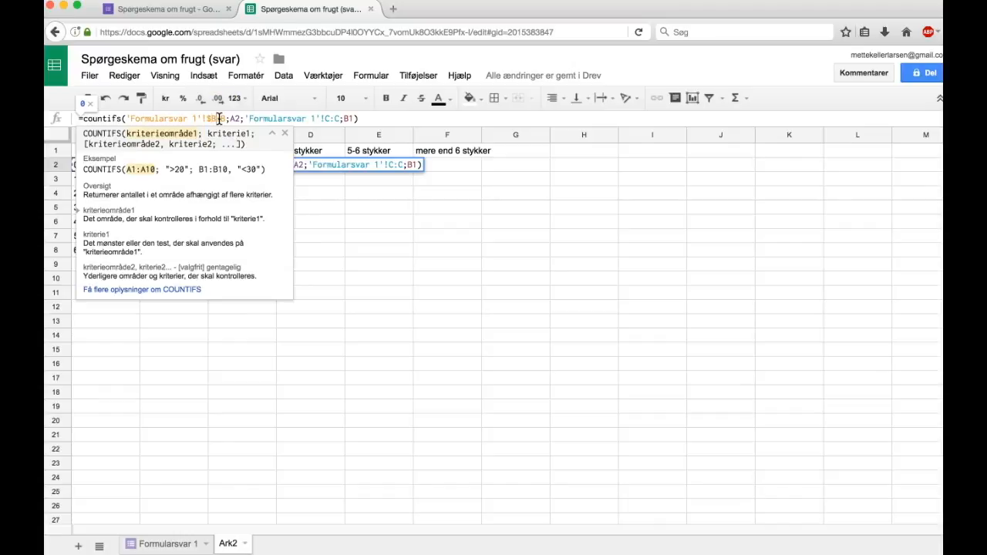
{"action": "type", "text": "$B:"}
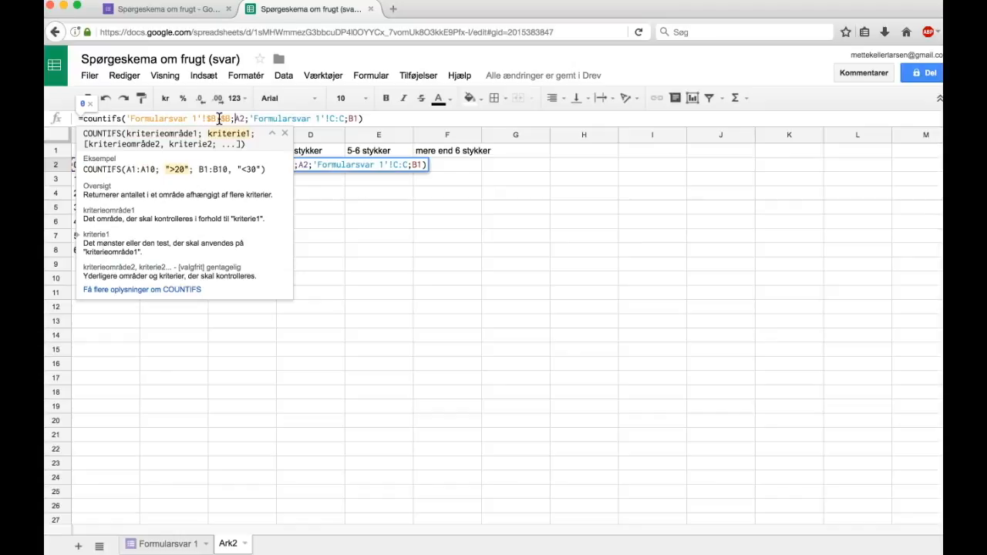
{"action": "type", "text": "$"}
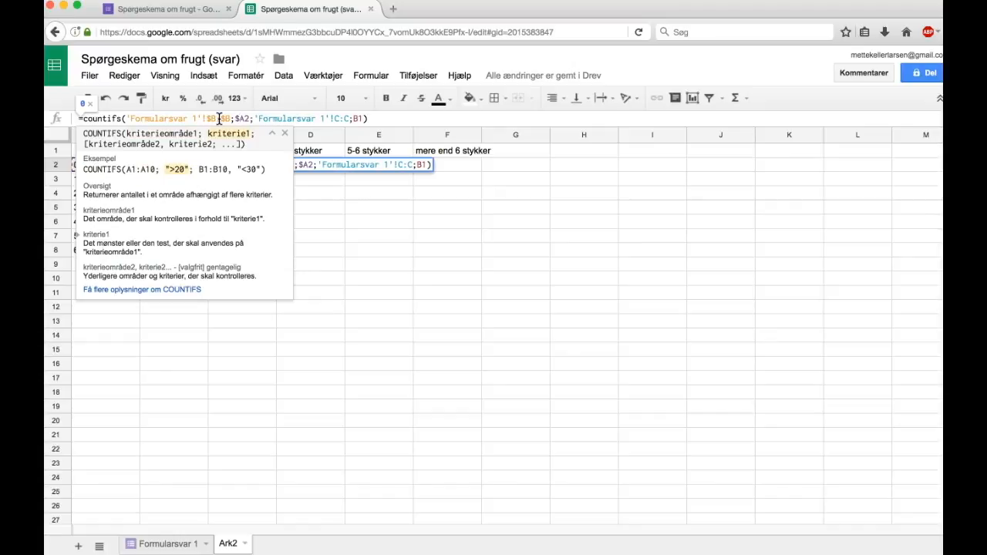
Lock the second criteria range as $C:$C and its criterion as B$1 in B2's formula
{"action": "key", "text": "Right"}
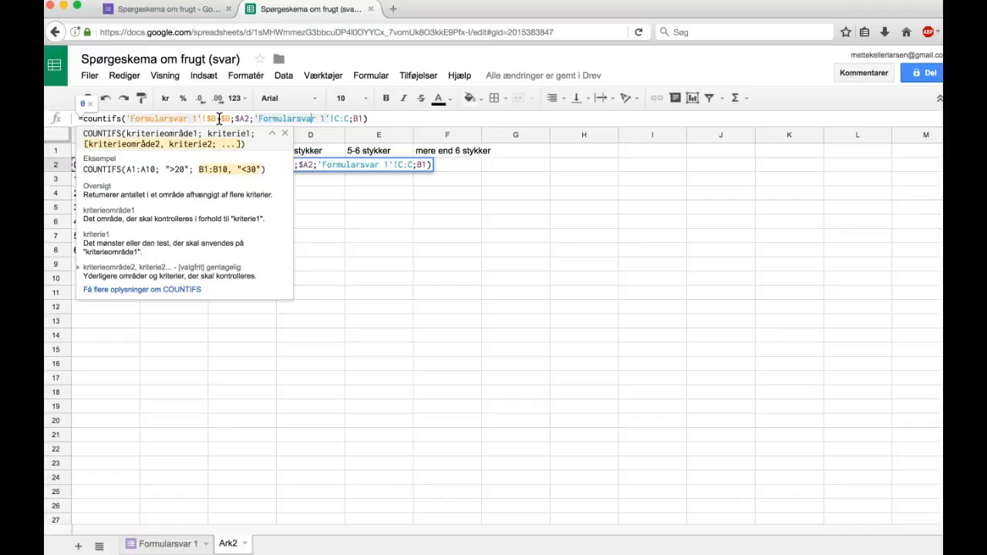
{"action": "key", "text": "Right"}
{"action": "key", "text": "Right"}
{"action": "type", "text": "$B:"}
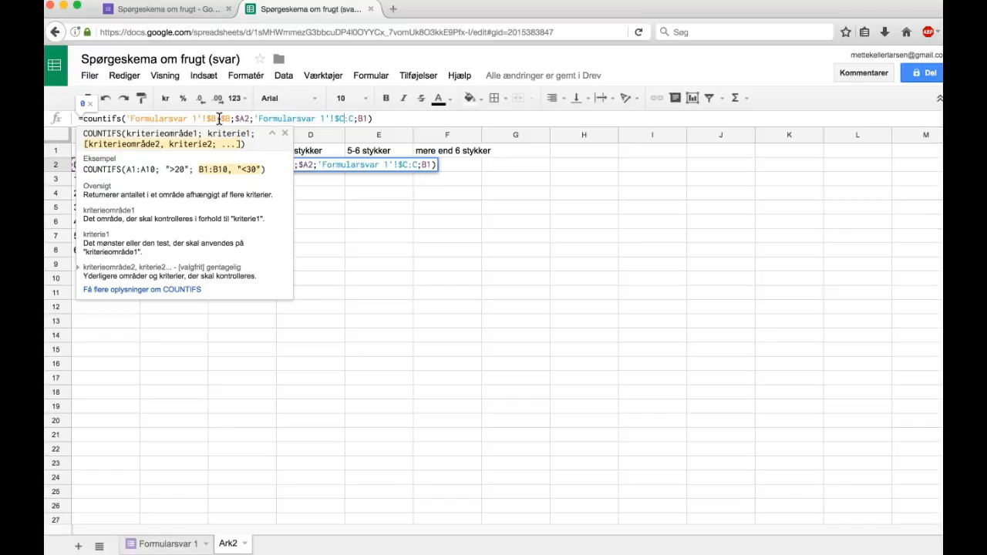
{"action": "type", "text": "$B;$"}
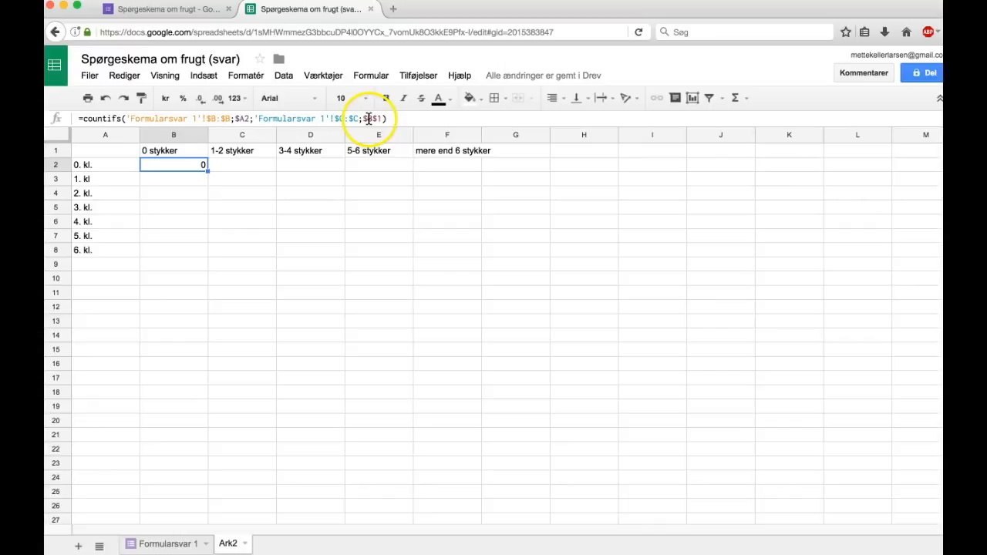
{"action": "left_click", "coordinate": [369, 118]}
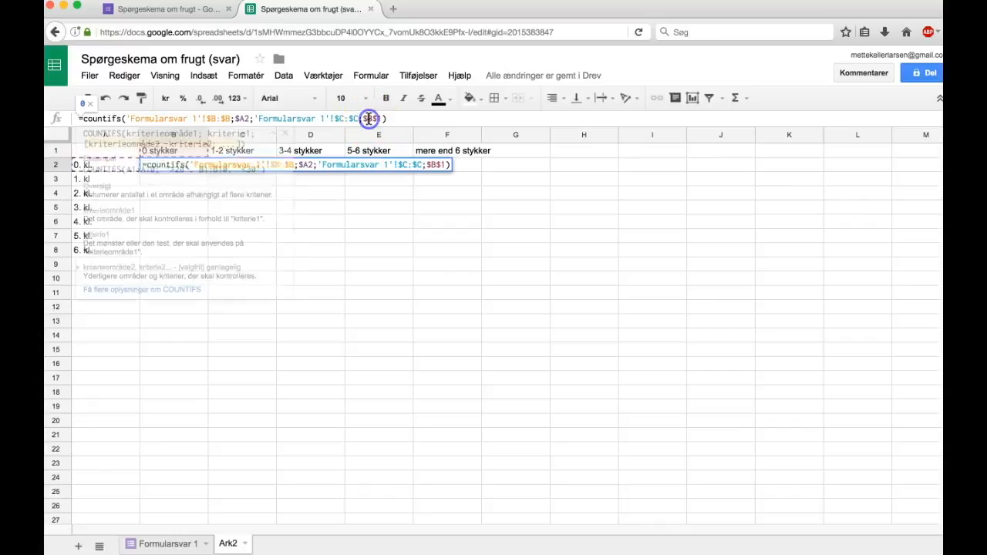
{"action": "key", "text": "BackSpace"}
{"action": "key", "text": "Return"}
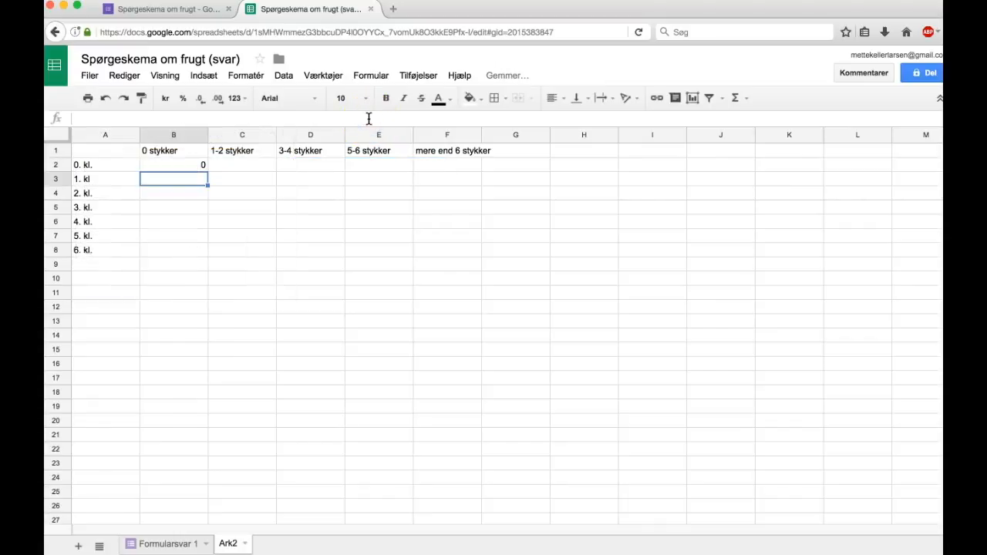
Fill the B2 formula down the 0 stykker column to the 6. kl. row, clearing the surplus copy in B9
{"action": "left_click", "coordinate": [359, 204]}
{"action": "left_click", "coordinate": [199, 166]}
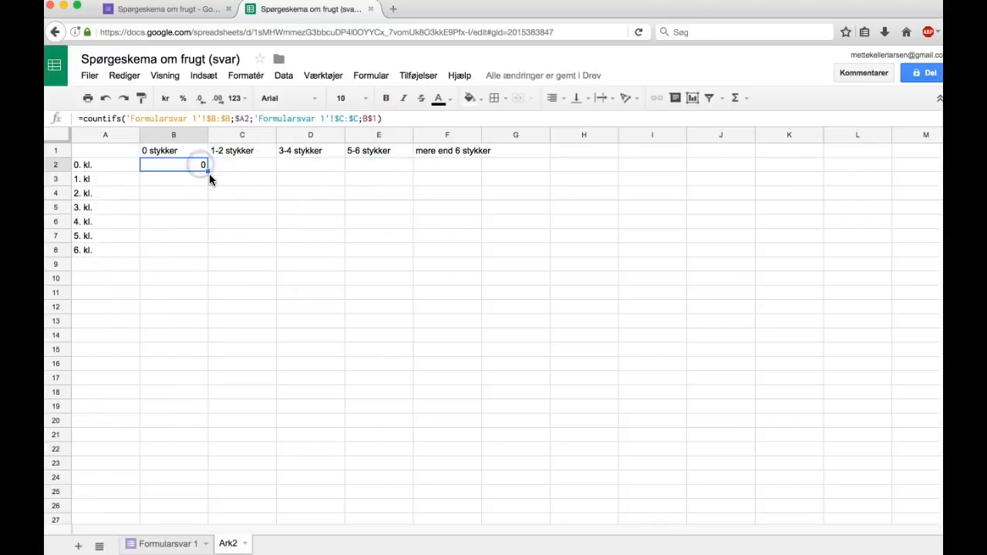
{"action": "left_click_drag", "start_coordinate": [207, 171], "coordinate": [199, 258]}
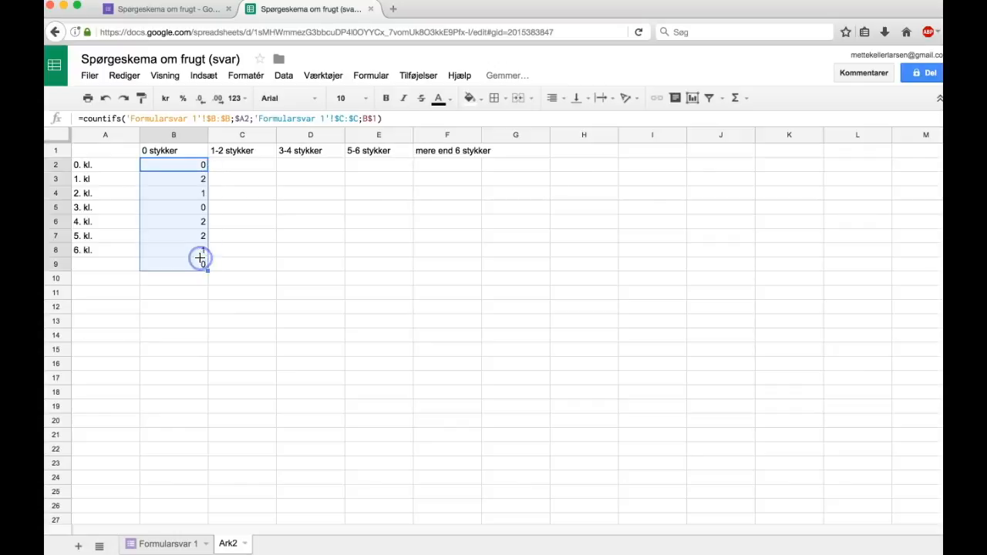
{"action": "left_click", "coordinate": [214, 266]}
{"action": "left_click", "coordinate": [200, 266]}
{"action": "key", "text": "Delete"}
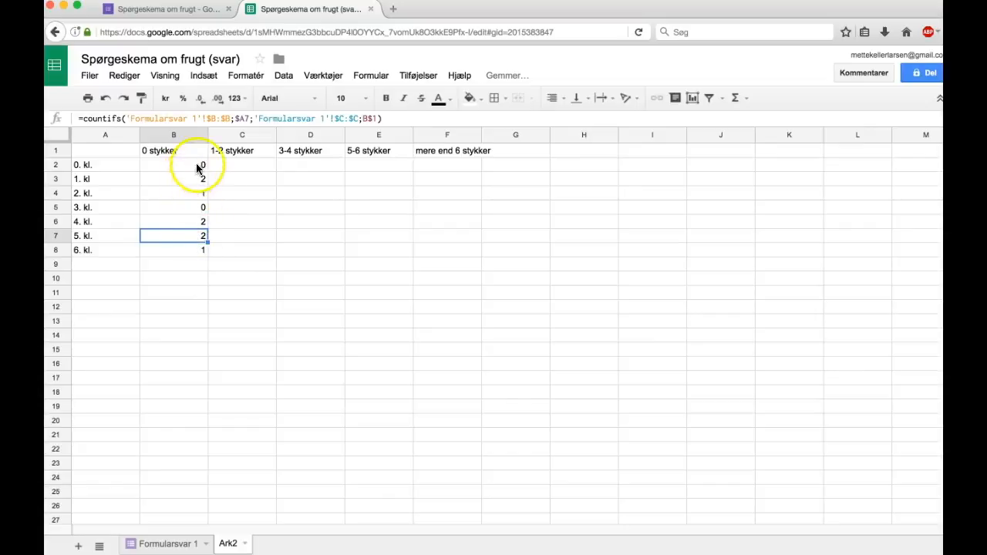
Fill the B2 formula across the 0. kl. row to F2 and check the references in D2
{"action": "left_click", "coordinate": [202, 165]}
{"action": "left_click_drag", "start_coordinate": [208, 171], "coordinate": [434, 163]}
{"action": "left_click", "coordinate": [318, 164]}
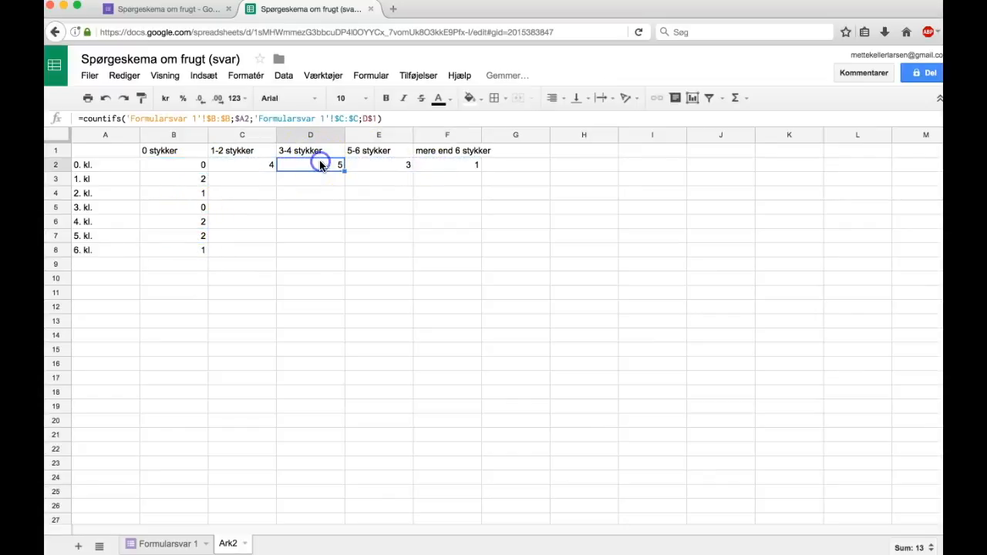
{"action": "left_click", "coordinate": [398, 117]}
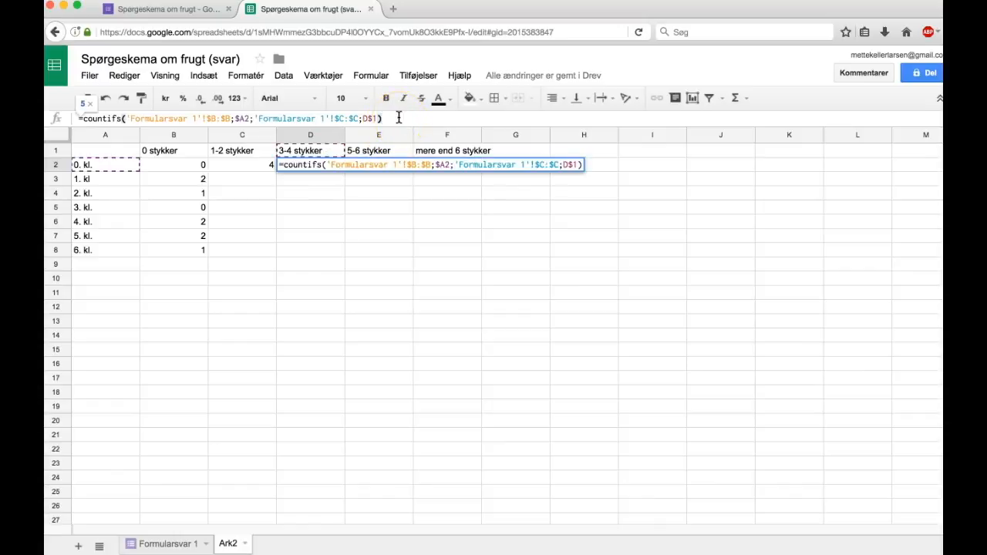
{"action": "key", "text": "Return"}
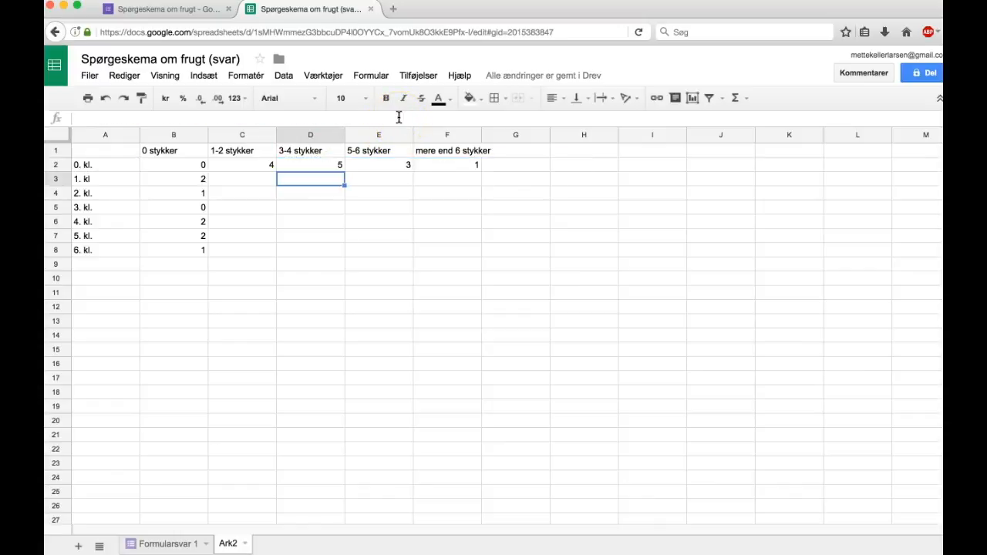
Extend the row 2 formulas in columns C to F down through row 8 to complete the table
{"action": "left_click", "coordinate": [246, 164]}
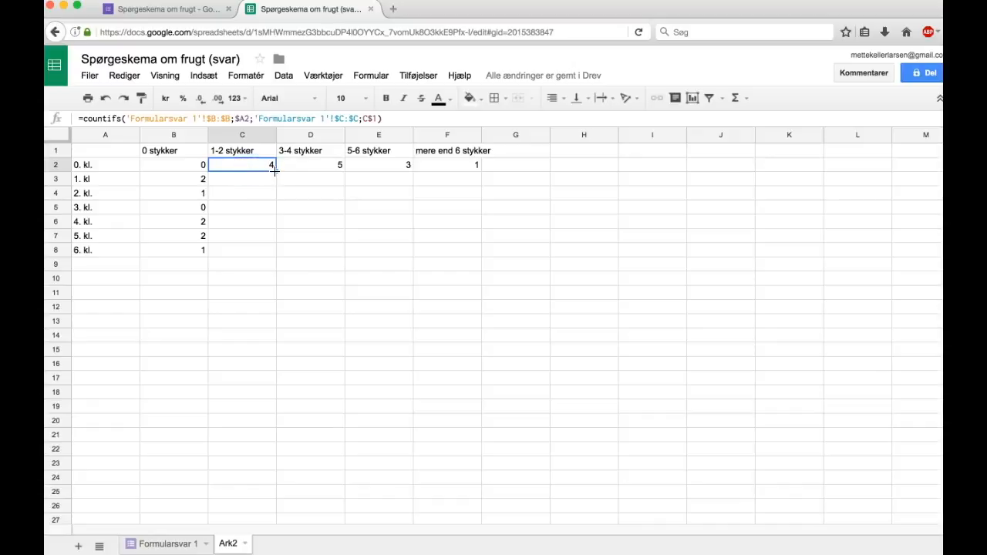
{"action": "left_click_drag", "start_coordinate": [277, 190], "coordinate": [447, 245]}
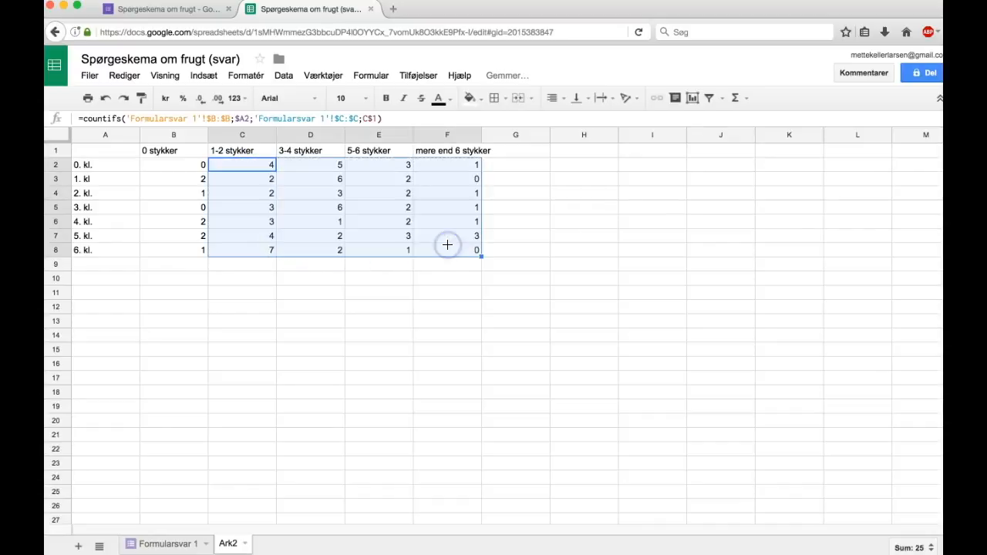
{"action": "left_click", "coordinate": [525, 235]}
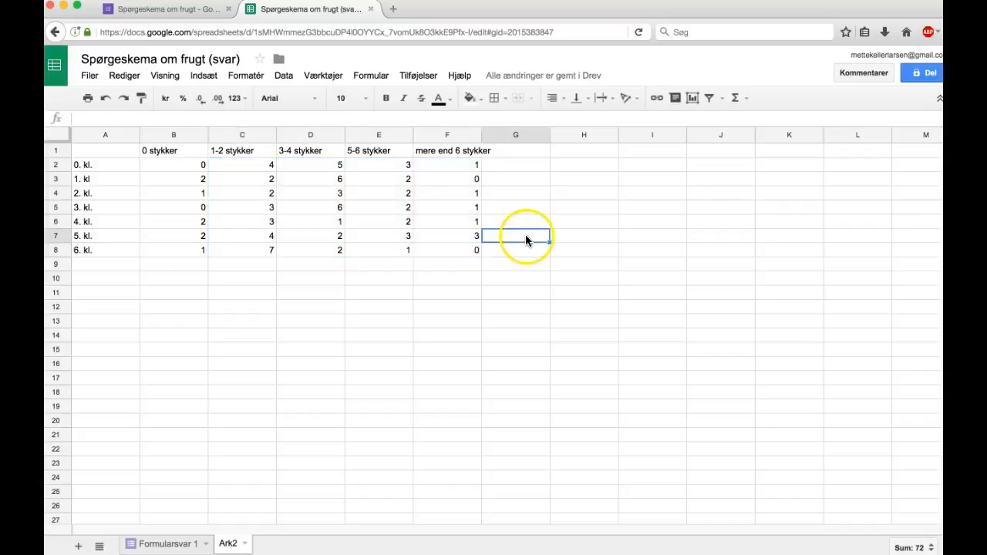
Check which class and amount cells the formula in F7 refers to
{"action": "left_click", "coordinate": [473, 238]}
{"action": "left_click", "coordinate": [461, 119]}
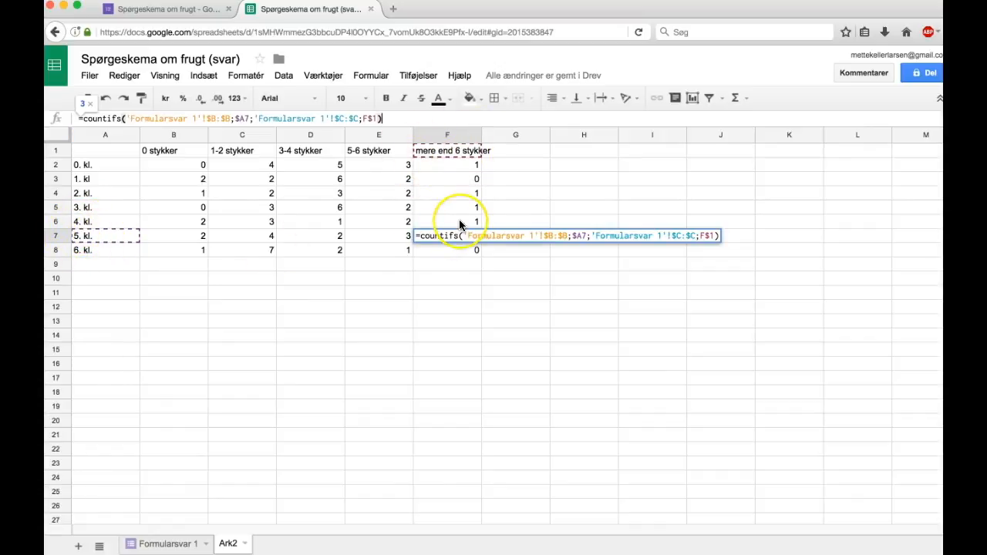
{"action": "key", "text": "Return"}
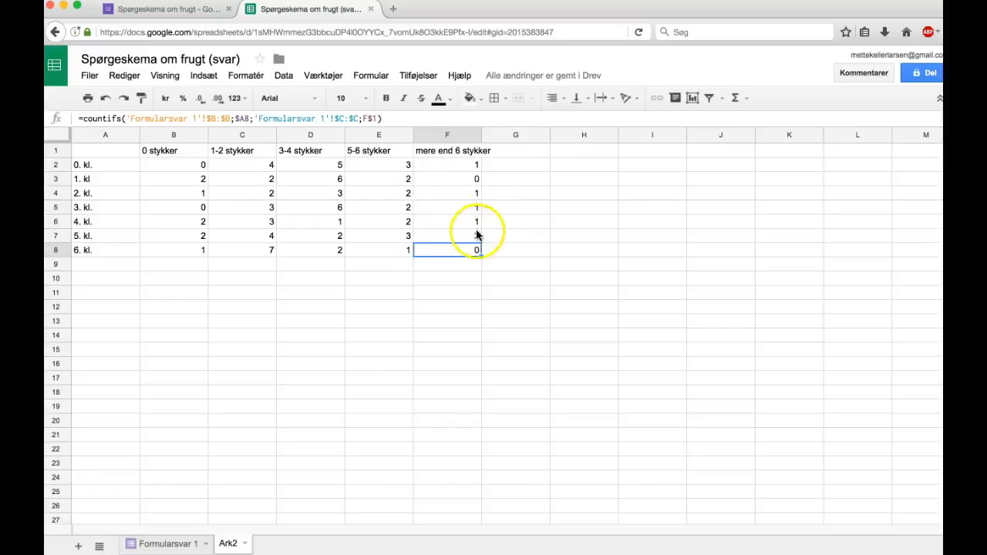
{"action": "left_click", "coordinate": [493, 248]}
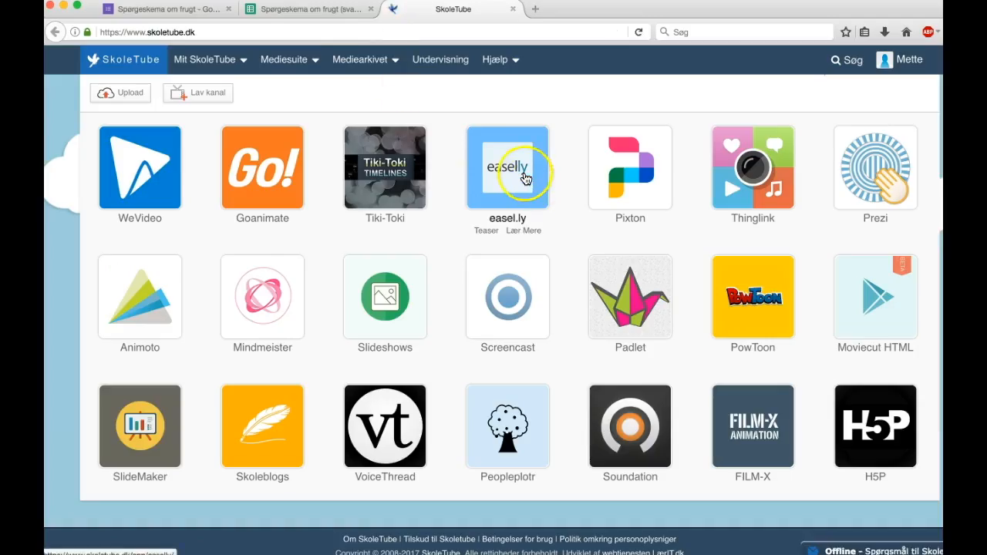
Open easel.ly from the SkoleTube media tools, start a fresh visual and clear the sample content from its canvas
{"action": "left_click", "coordinate": [526, 169]}
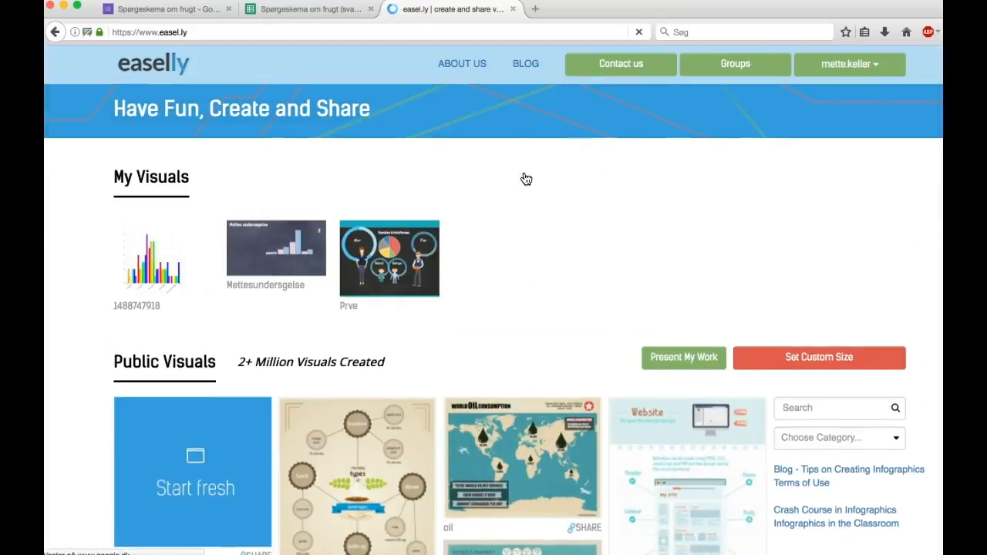
{"action": "left_click", "coordinate": [222, 459]}
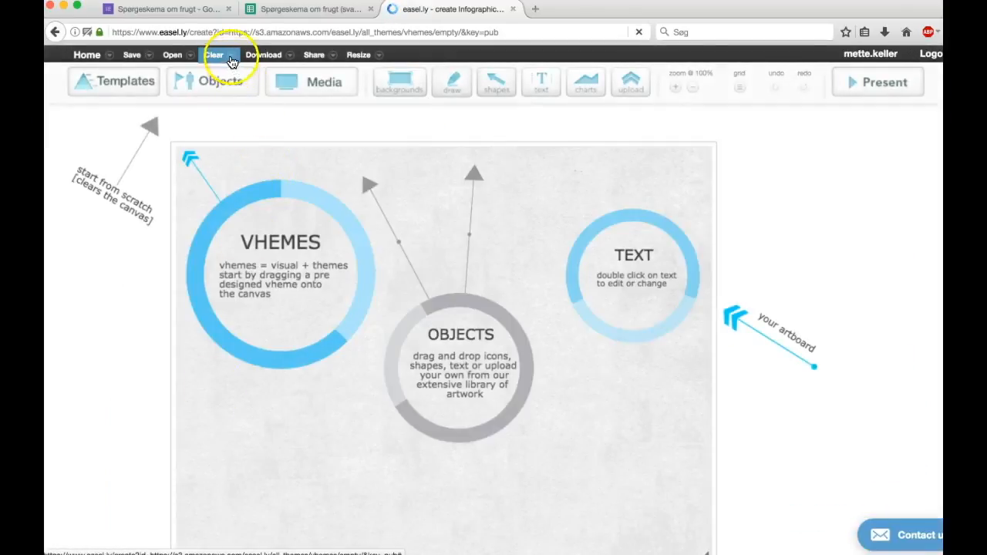
{"action": "left_click", "coordinate": [214, 55]}
{"action": "left_click", "coordinate": [226, 105]}
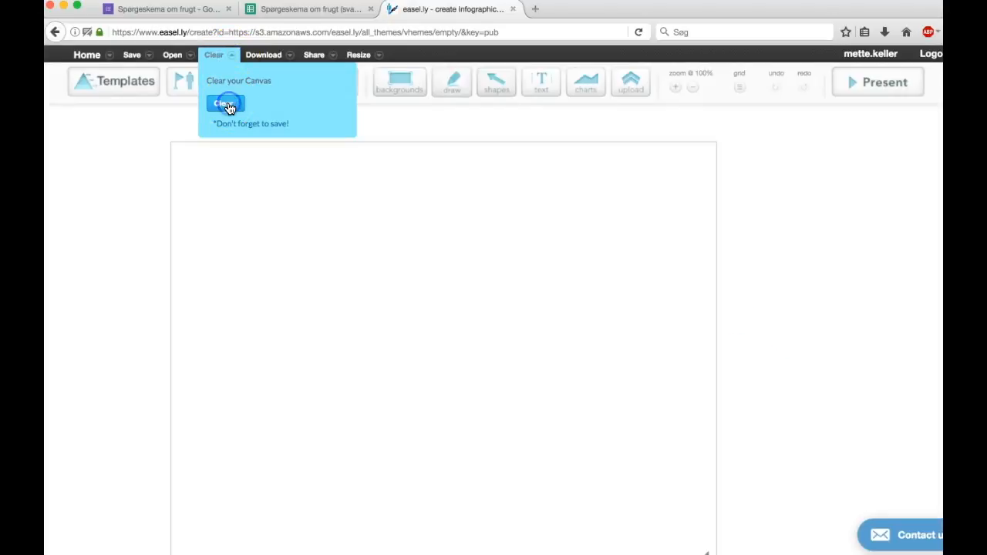
{"action": "left_click", "coordinate": [346, 201]}
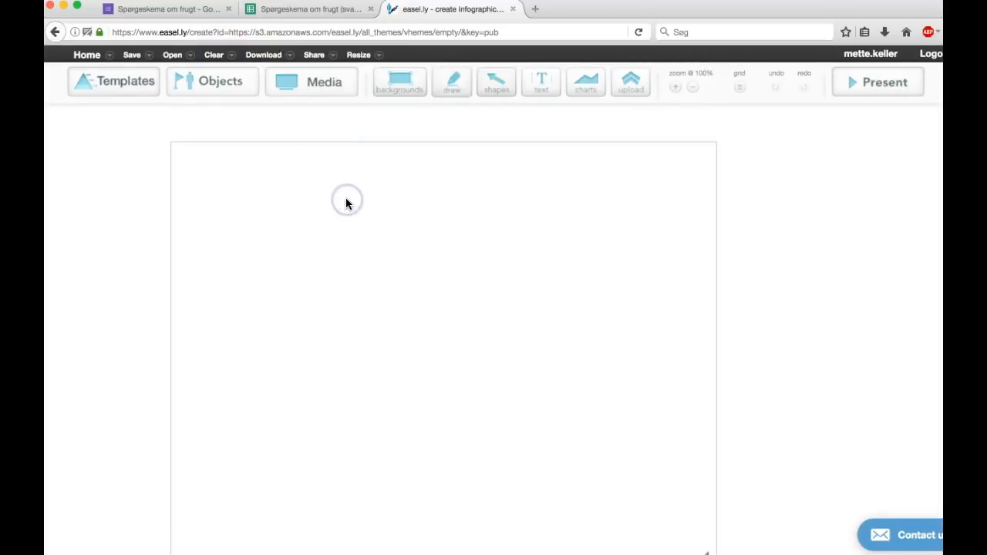
Place a bar chart on the empty canvas, open its data table and clear the sample data
{"action": "left_click", "coordinate": [584, 90]}
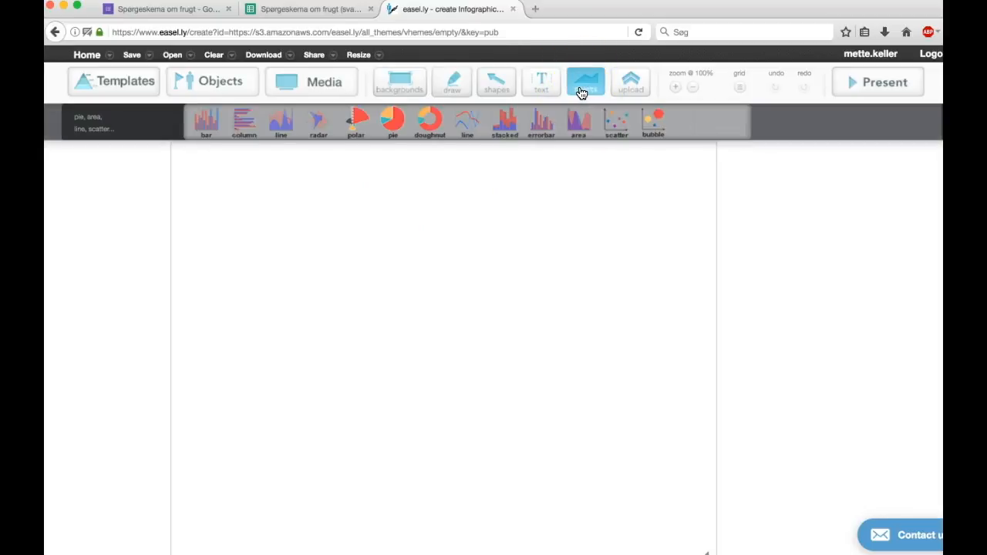
{"action": "left_click", "coordinate": [216, 127]}
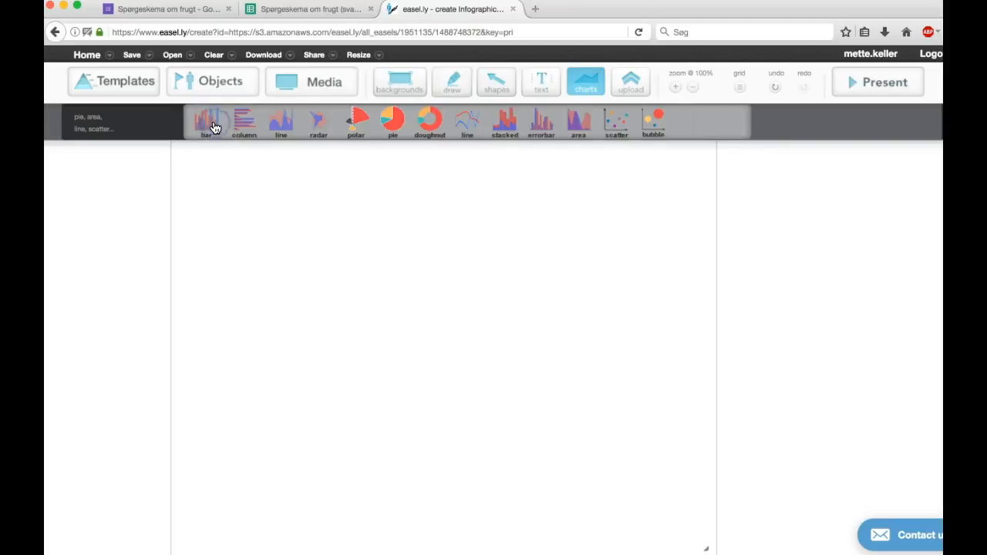
{"action": "left_click_drag", "start_coordinate": [215, 127], "coordinate": [336, 371]}
{"action": "left_click", "coordinate": [336, 341]}
{"action": "left_click", "coordinate": [335, 341]}
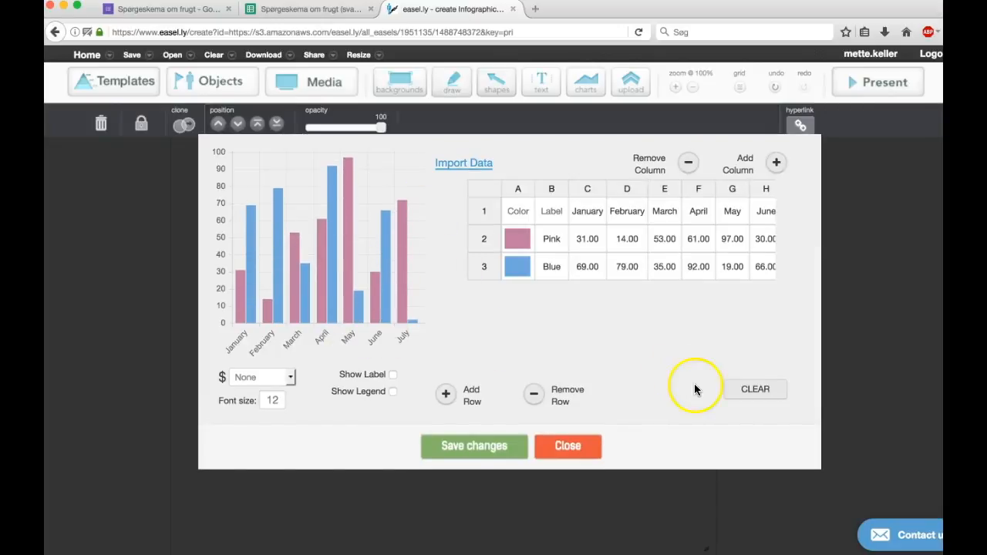
{"action": "left_click", "coordinate": [763, 400]}
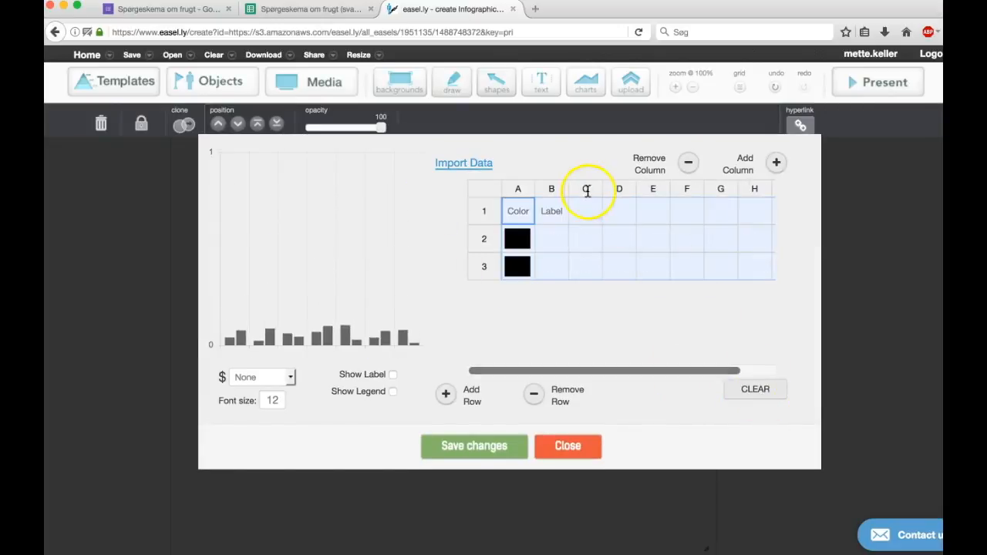
Copy the range A1:F8 from sheet Ark2 of the fruit survey spreadsheet into the chart's data table, starting at the Label cell
{"action": "left_click", "coordinate": [342, 14]}
{"action": "left_click", "coordinate": [170, 166]}
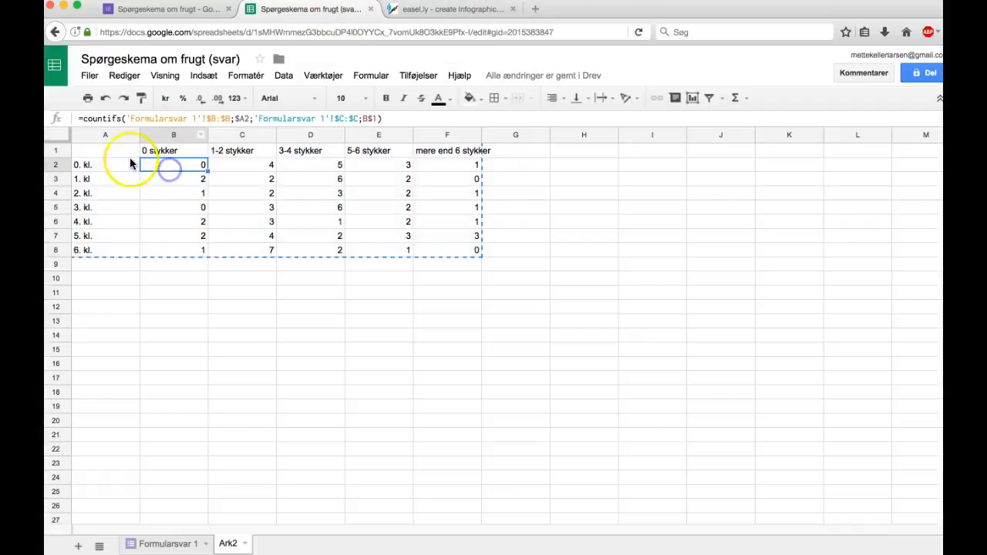
{"action": "mouse_move", "coordinate": [116, 154]}
{"action": "left_mouse_down"}
{"action": "mouse_move", "coordinate": [192, 165]}
{"action": "mouse_move", "coordinate": [455, 255]}
{"action": "left_mouse_up"}
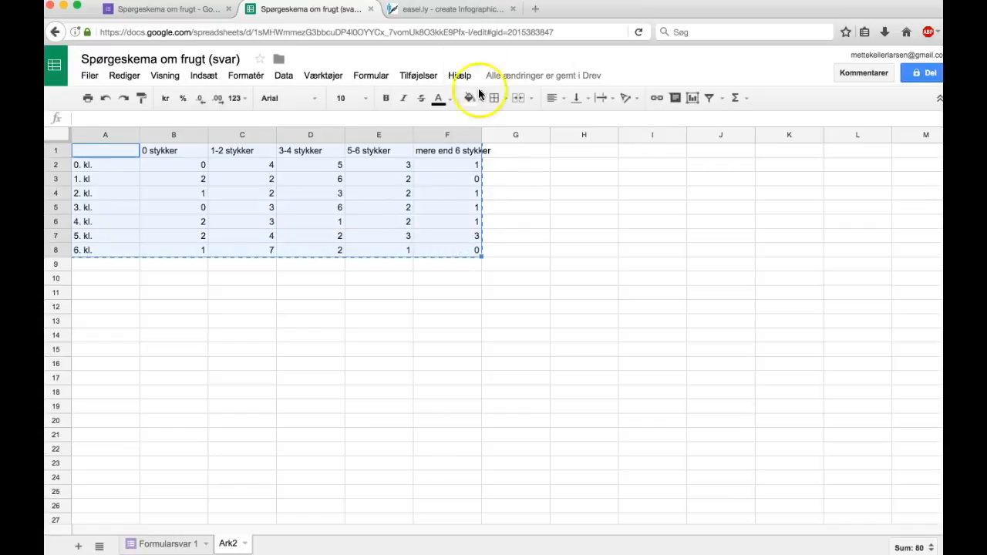
{"action": "left_click", "coordinate": [425, 9]}
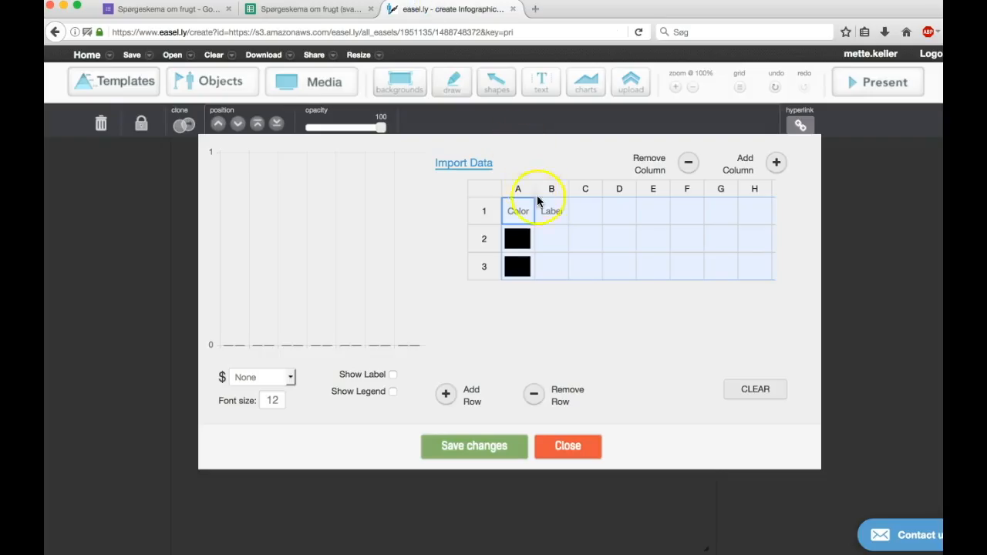
{"action": "left_click", "coordinate": [561, 214]}
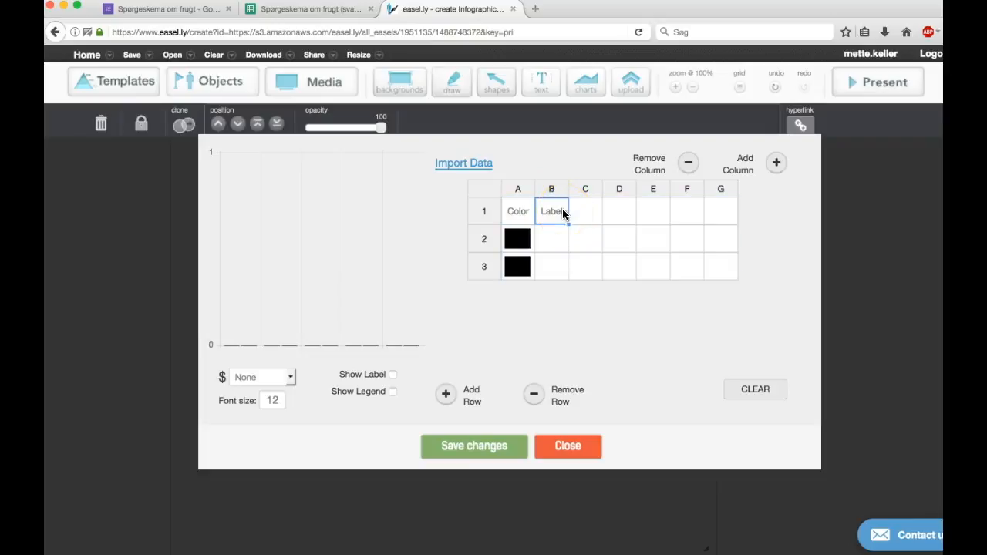
{"action": "key", "text": "super+v"}
{"action": "scroll", "coordinate": [563, 215], "scroll_direction": "down", "scroll_amount": 2}
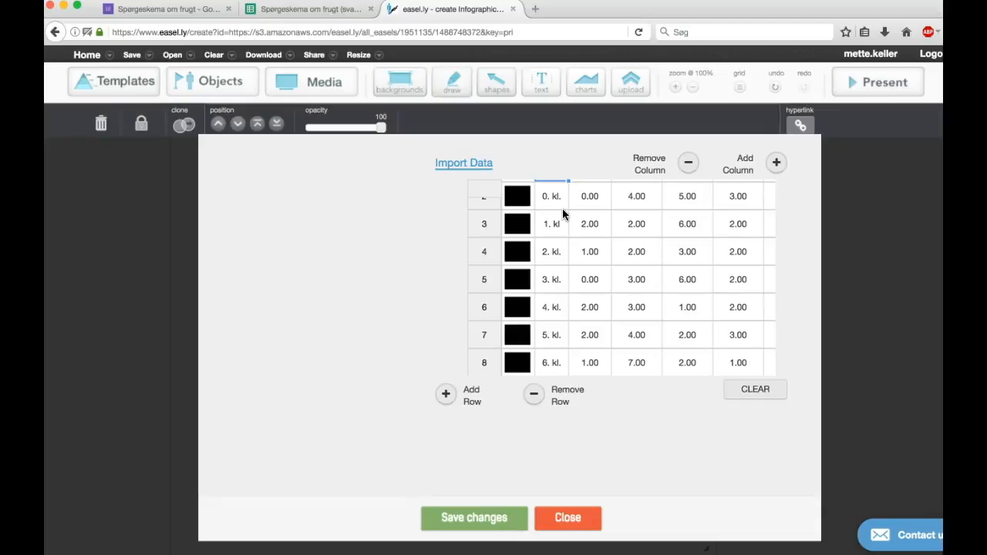
{"action": "scroll", "coordinate": [515, 198], "scroll_direction": "up", "scroll_amount": 2}
Color the class rows 0. kl. to 6. kl. light red, orange, yellow, green, teal, purple and pink, and save the chart changes
{"action": "left_click", "coordinate": [525, 240]}
{"action": "left_click", "coordinate": [524, 241]}
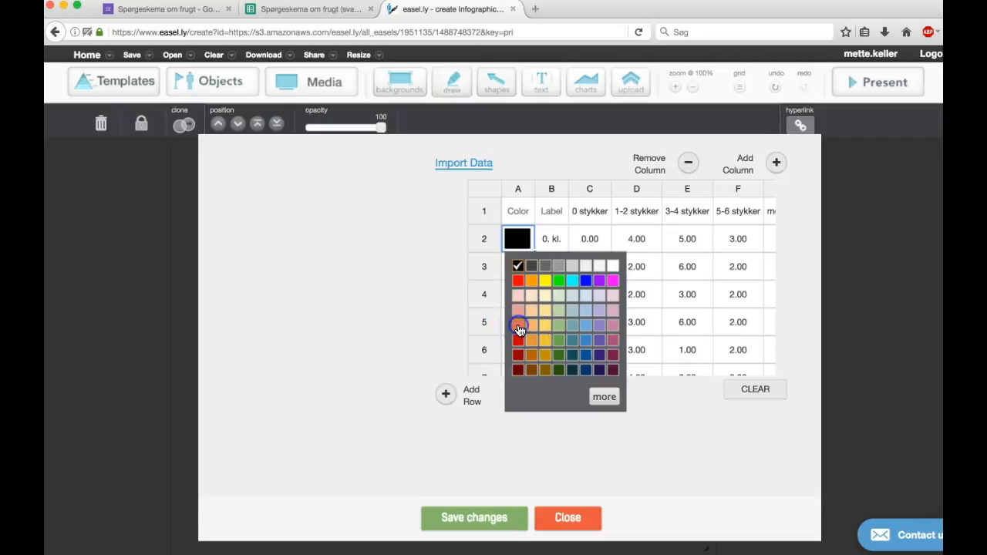
{"action": "left_click", "coordinate": [518, 326]}
{"action": "left_click", "coordinate": [521, 267]}
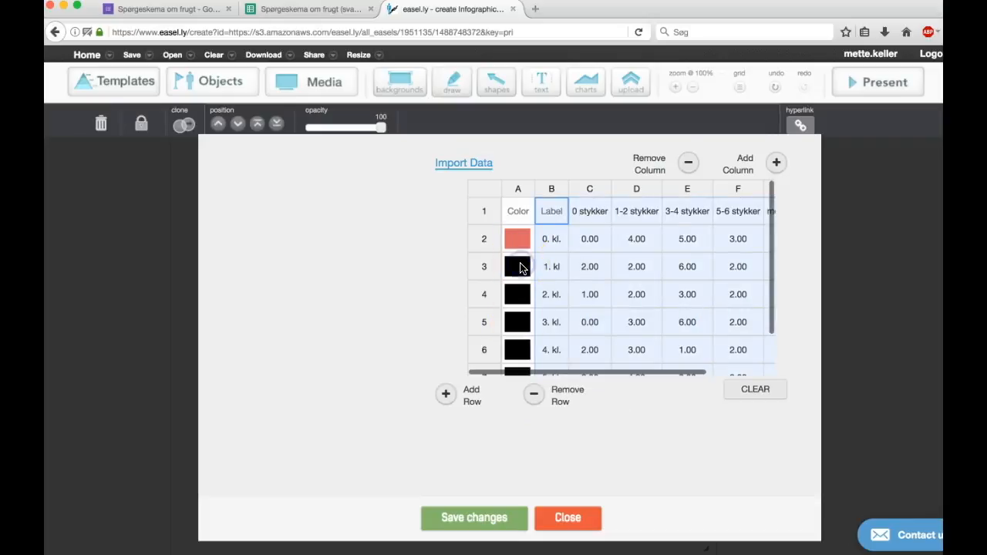
{"action": "left_click", "coordinate": [536, 357]}
{"action": "left_click", "coordinate": [522, 304]}
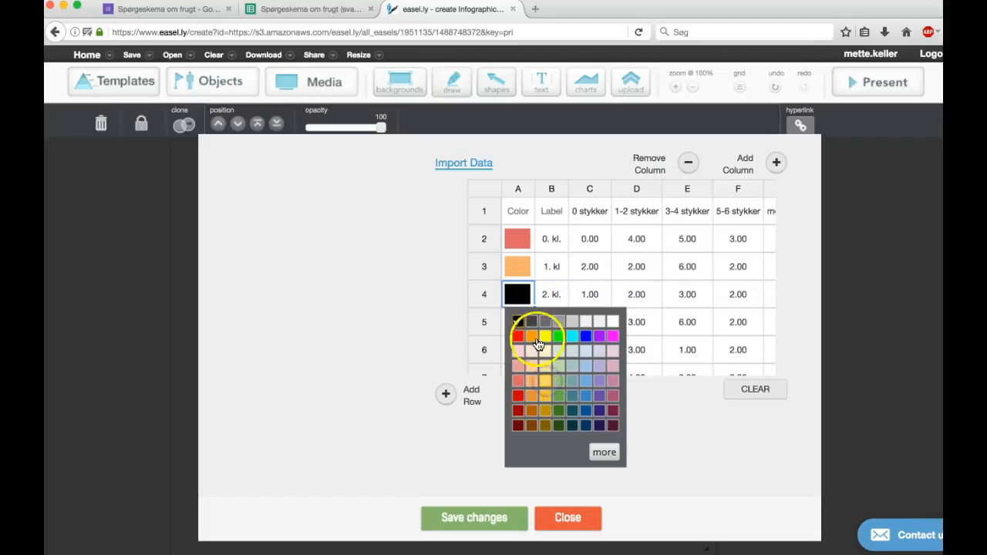
{"action": "left_click", "coordinate": [537, 340]}
{"action": "scroll", "coordinate": [521, 362], "scroll_direction": "down", "scroll_amount": 1}
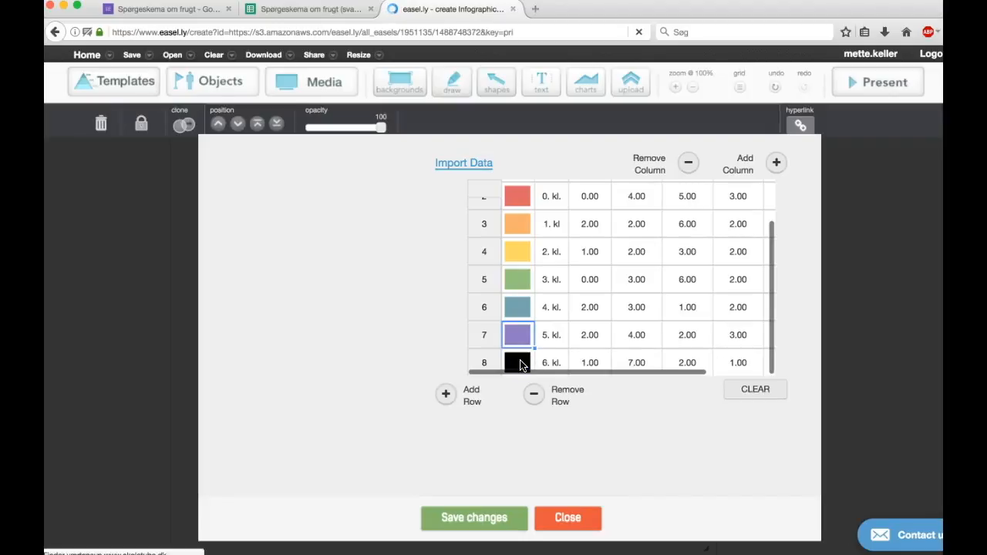
{"action": "left_click", "coordinate": [521, 364]}
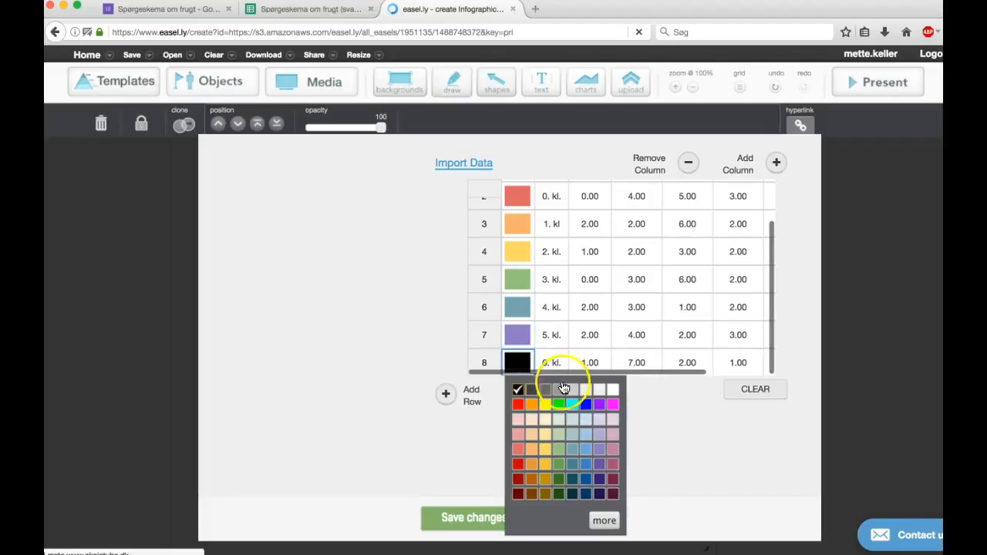
{"action": "left_click", "coordinate": [613, 455]}
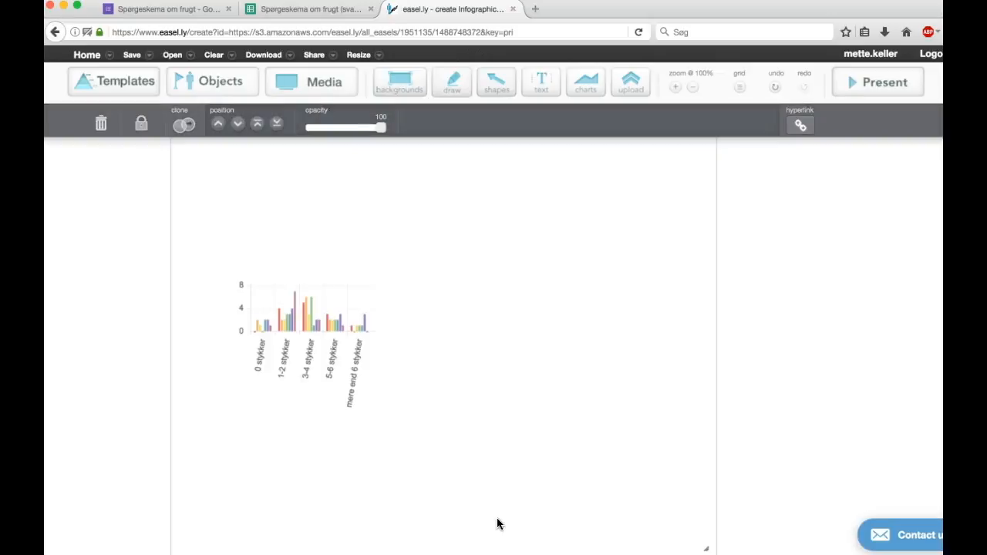
Enlarge the bar chart by its corners until it fills most of the canvas, and deselect it
{"action": "left_click", "coordinate": [376, 280]}
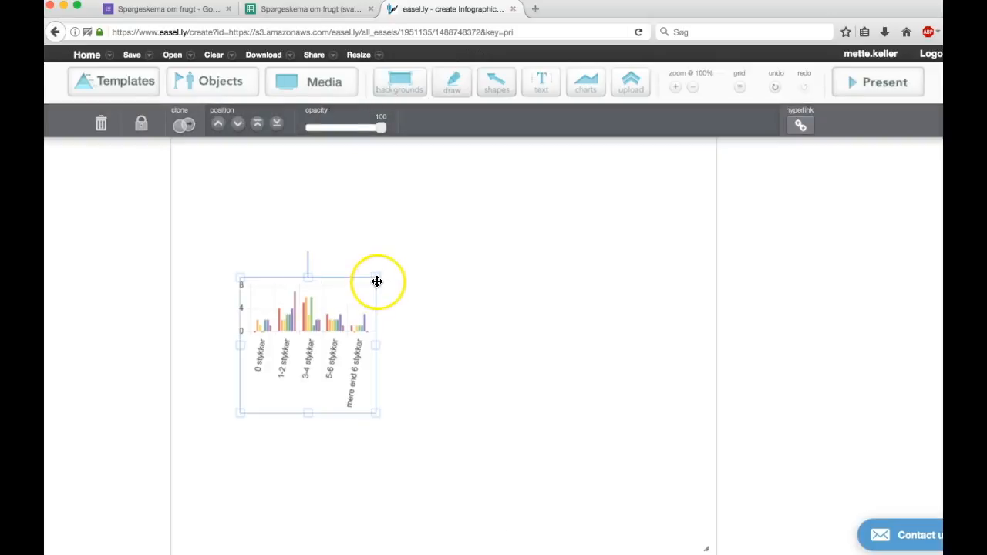
{"action": "left_click_drag", "start_coordinate": [392, 237], "coordinate": [456, 177]}
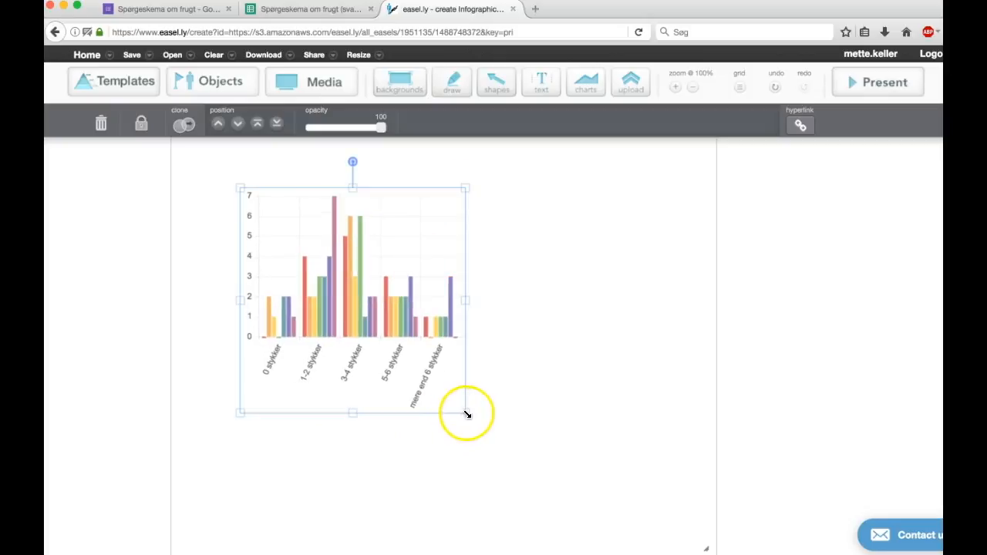
{"action": "left_click_drag", "start_coordinate": [587, 503], "coordinate": [588, 502]}
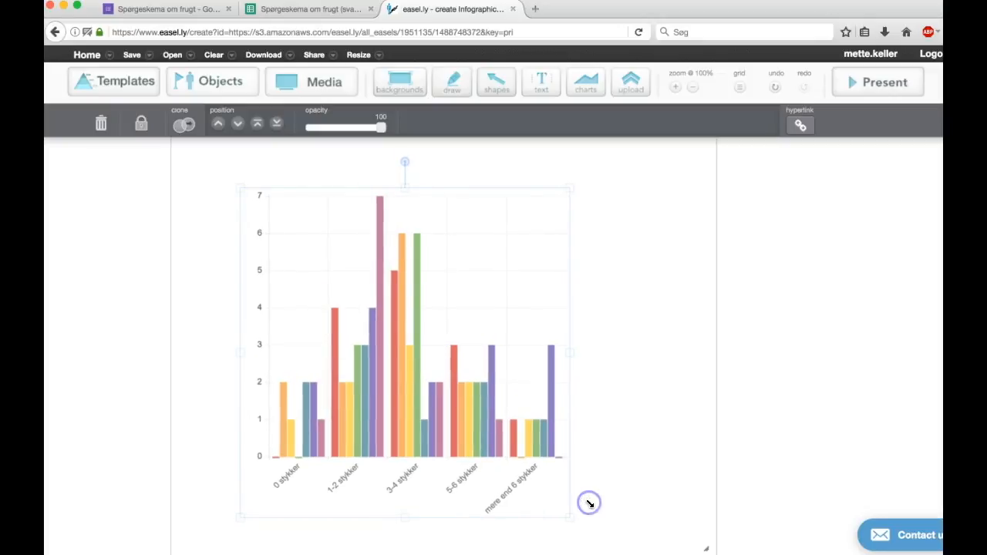
{"action": "left_click", "coordinate": [609, 470]}
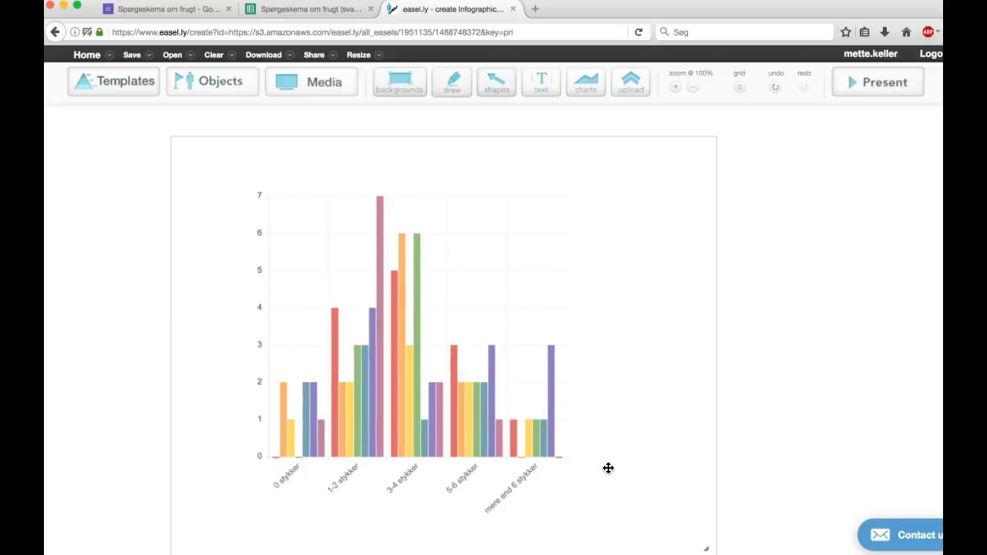
Turn on the bar chart's legend, try the value labels and switch them off again, and save the changes
{"action": "double_click", "coordinate": [563, 351]}
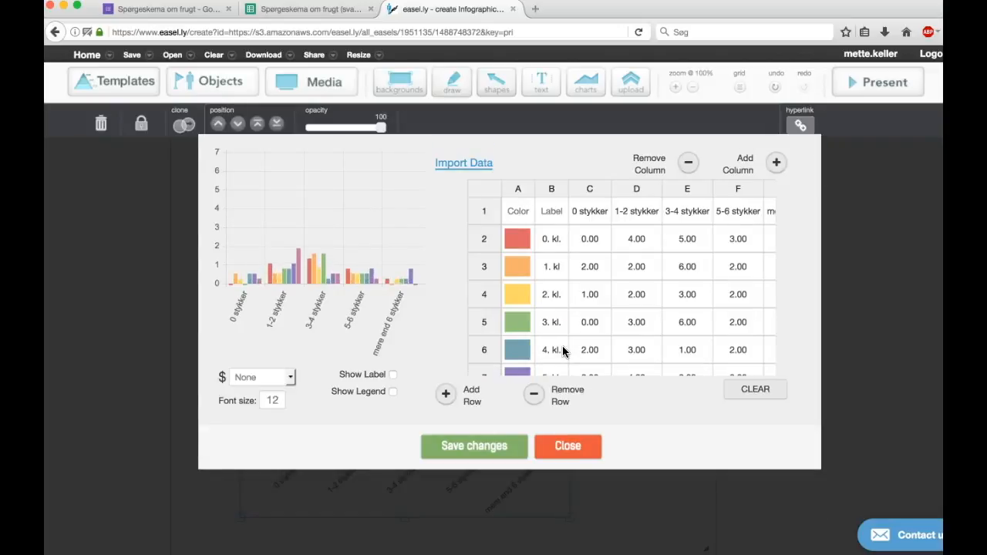
{"action": "left_click", "coordinate": [393, 376]}
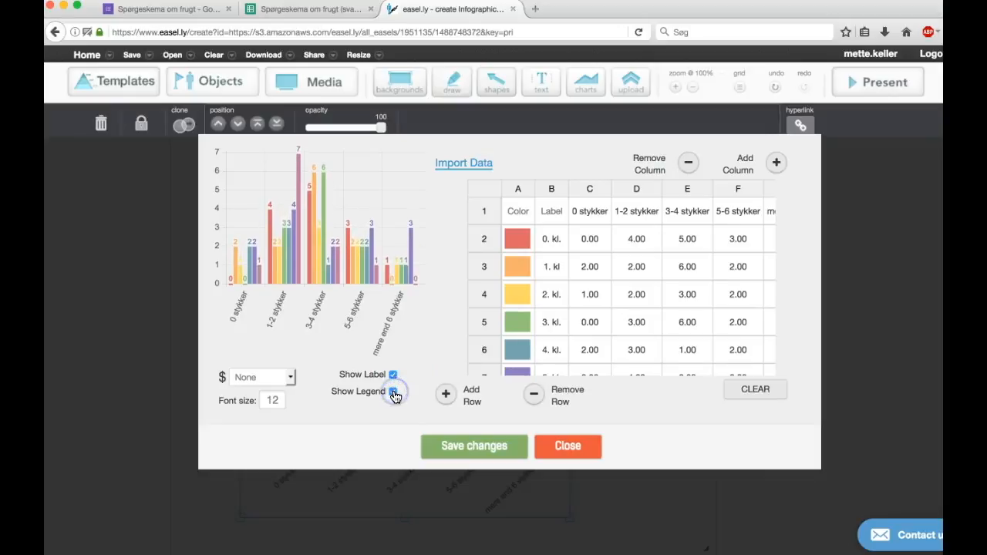
{"action": "left_click", "coordinate": [393, 375]}
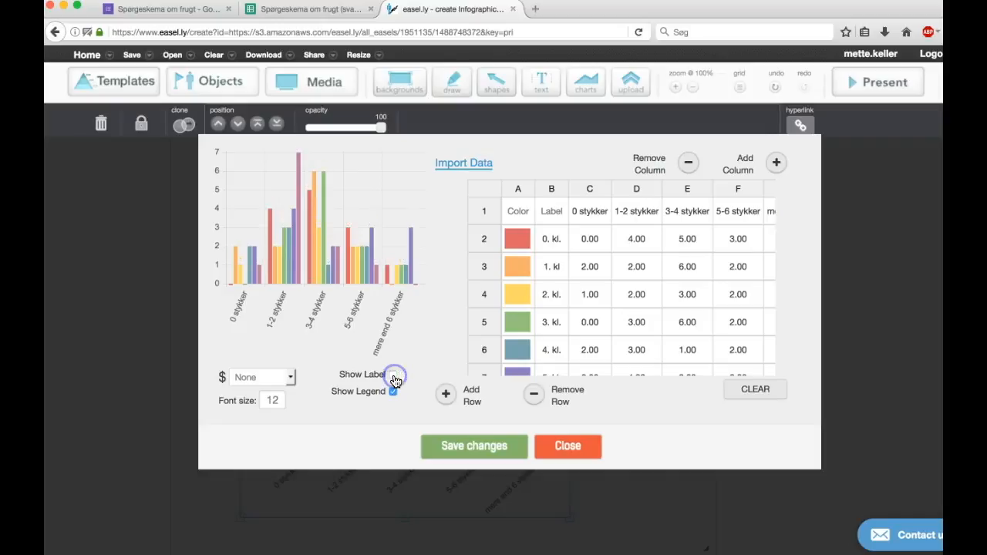
{"action": "left_click", "coordinate": [479, 448]}
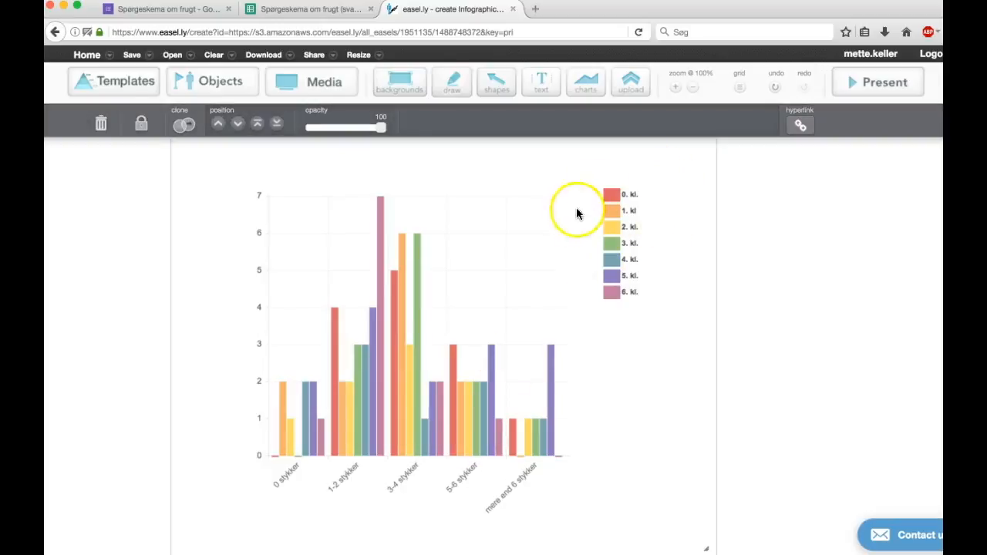